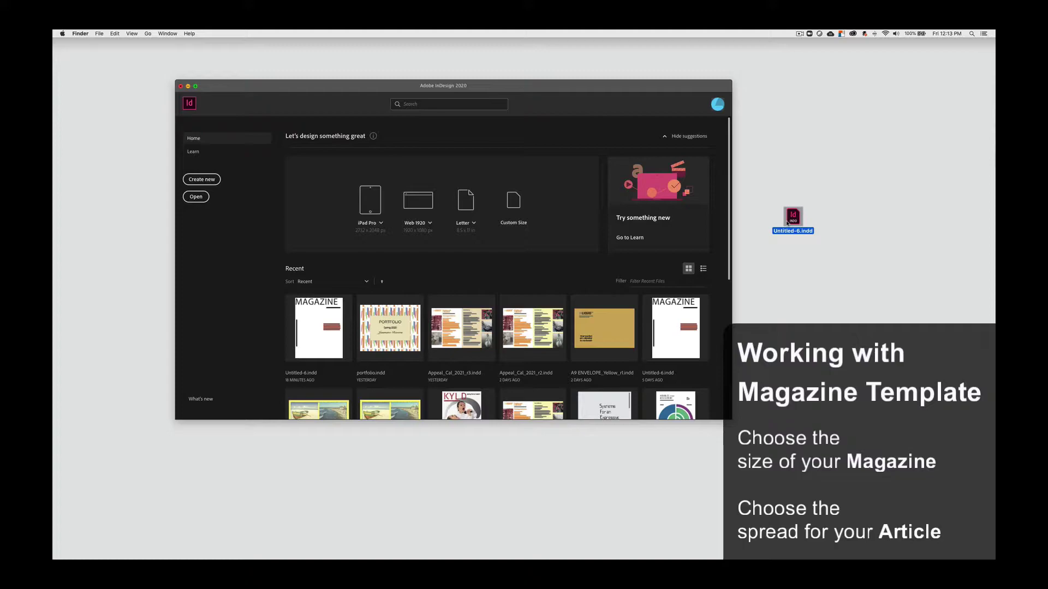
- Open Untitled-6.indd from the desktop and close the missing fonts dialog without activating any fonts
drag(788, 223, 801, 192)
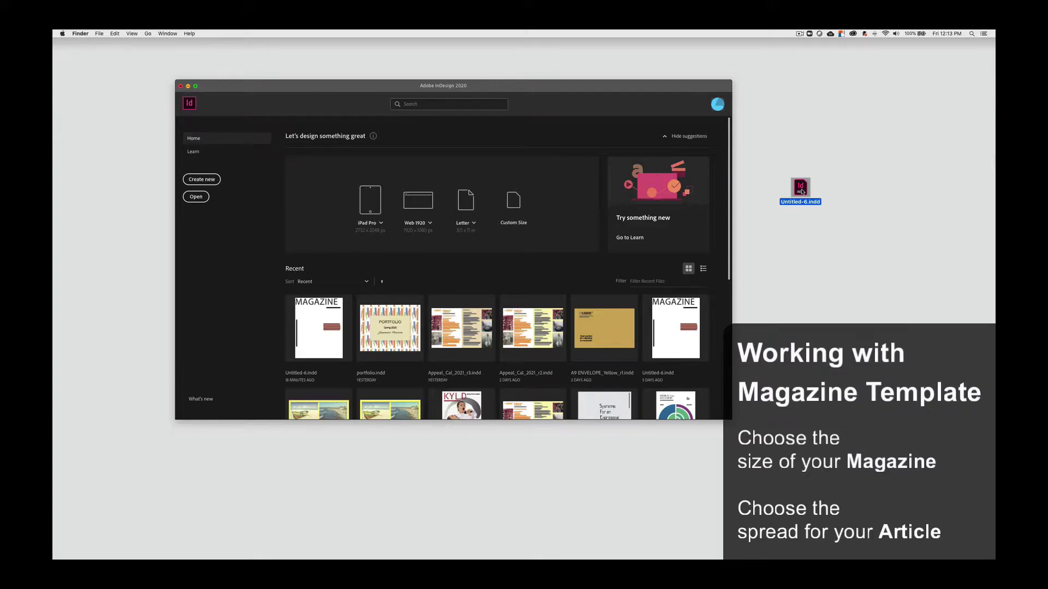
double_click(801, 189)
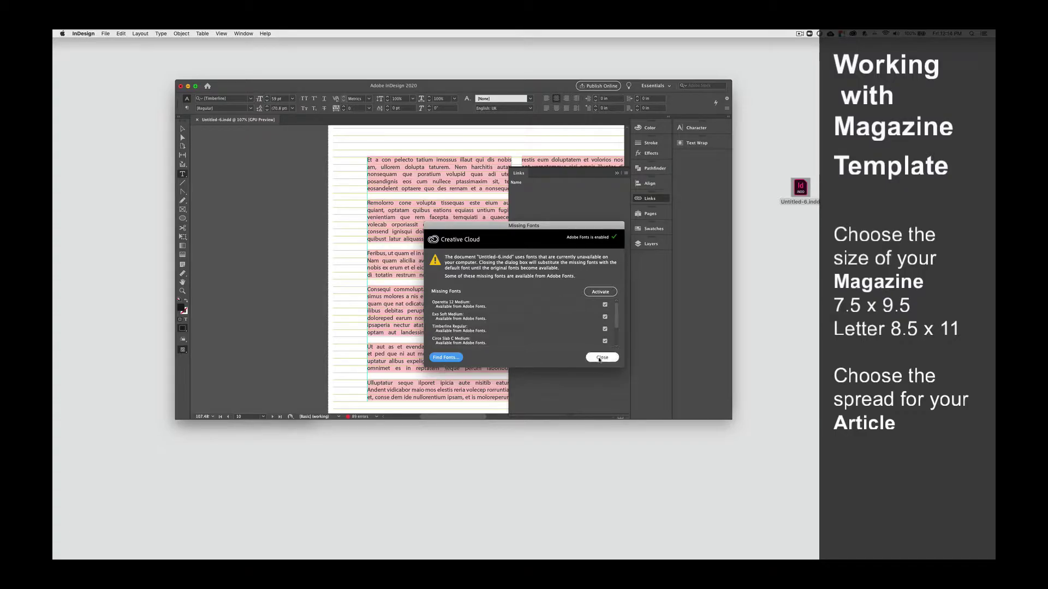
click(601, 357)
- Delete the Letter 8.5 x 11 alternate layout from the magazine document, keeping the 7.5 x 9.5 in layout
click(649, 214)
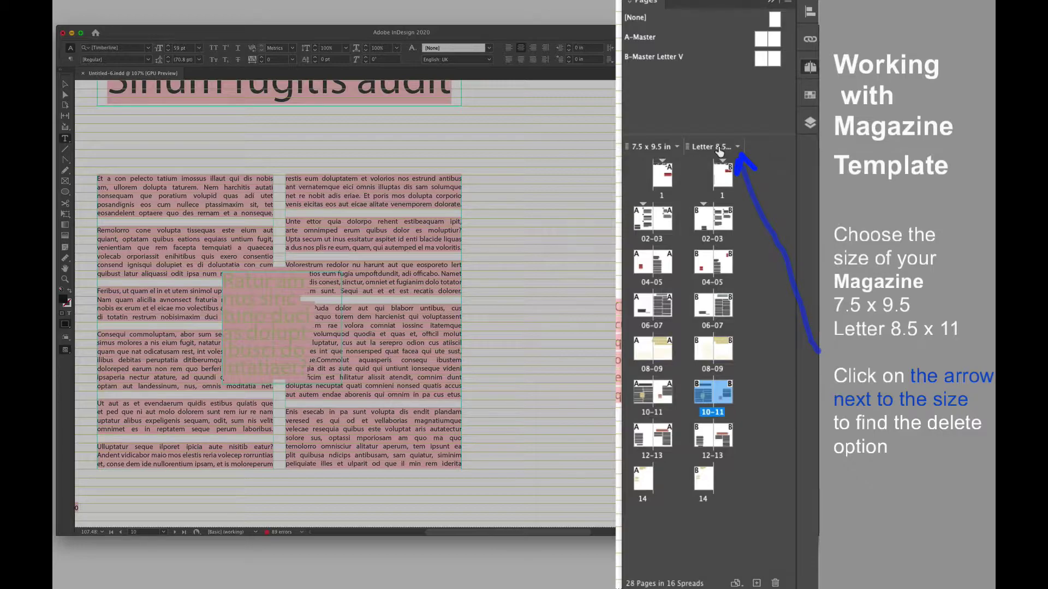
click(738, 149)
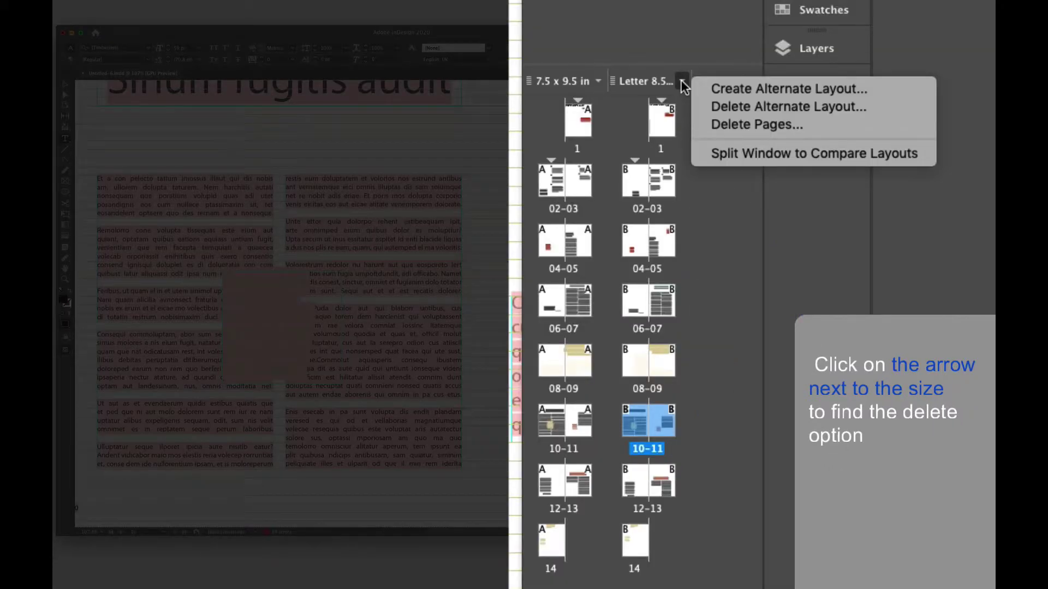
click(774, 108)
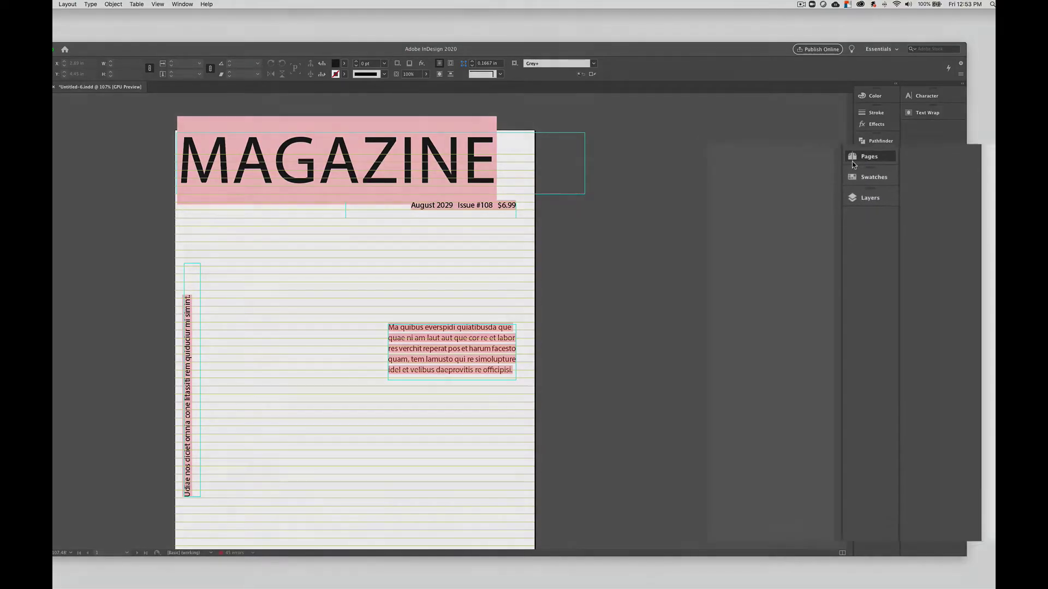
- Delete the B-Master Letter V master spread, leaving A-Master in place
click(873, 192)
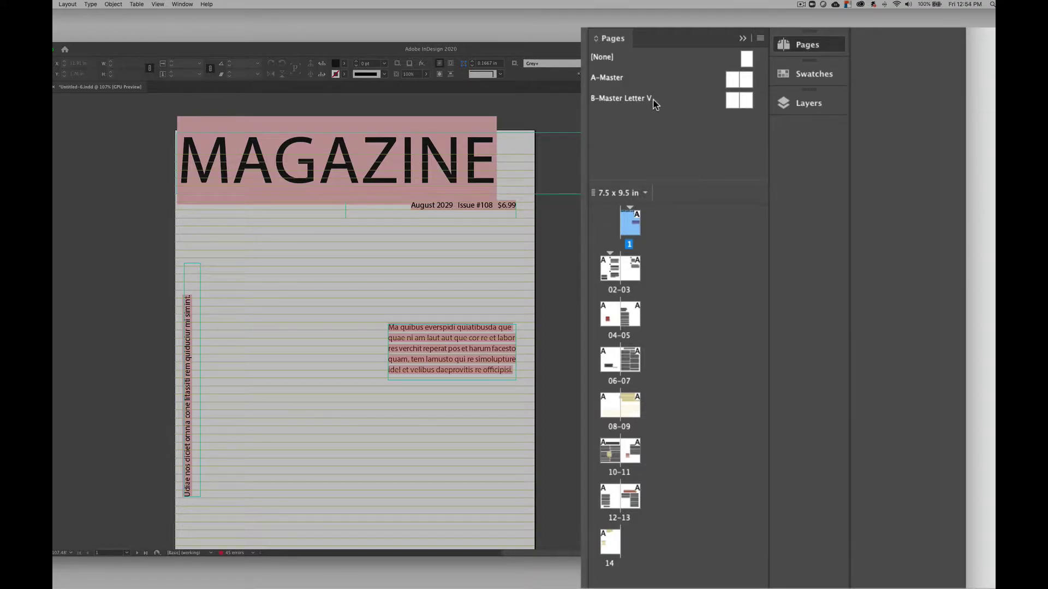
click(743, 106)
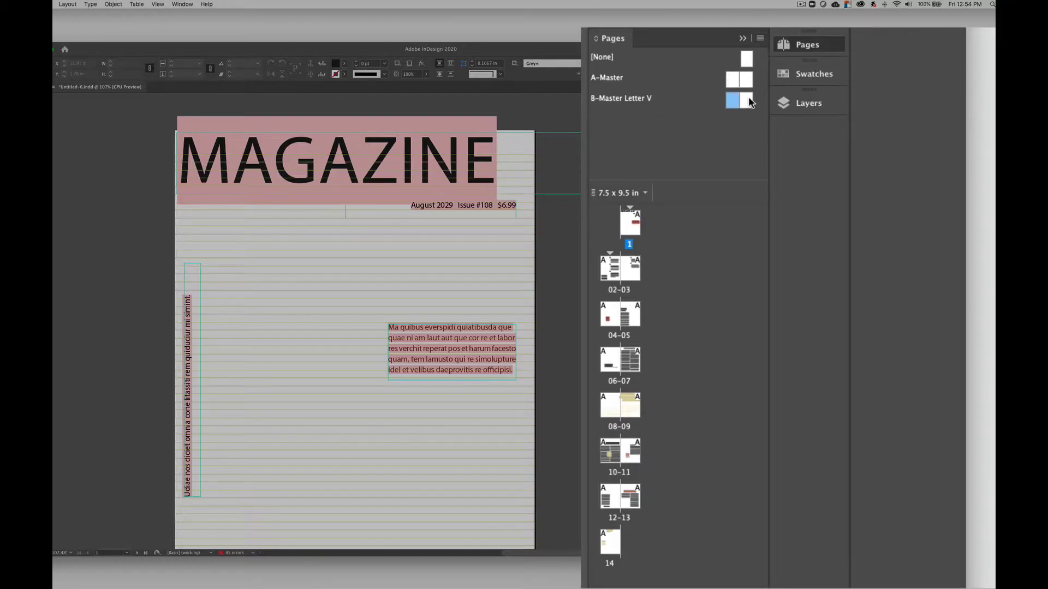
click(761, 38)
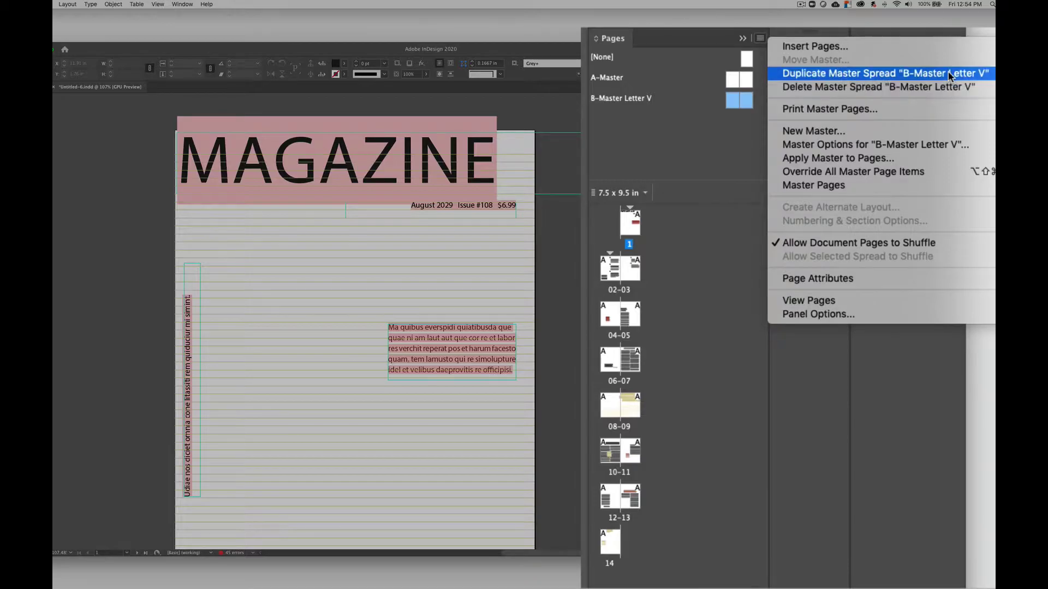
click(950, 90)
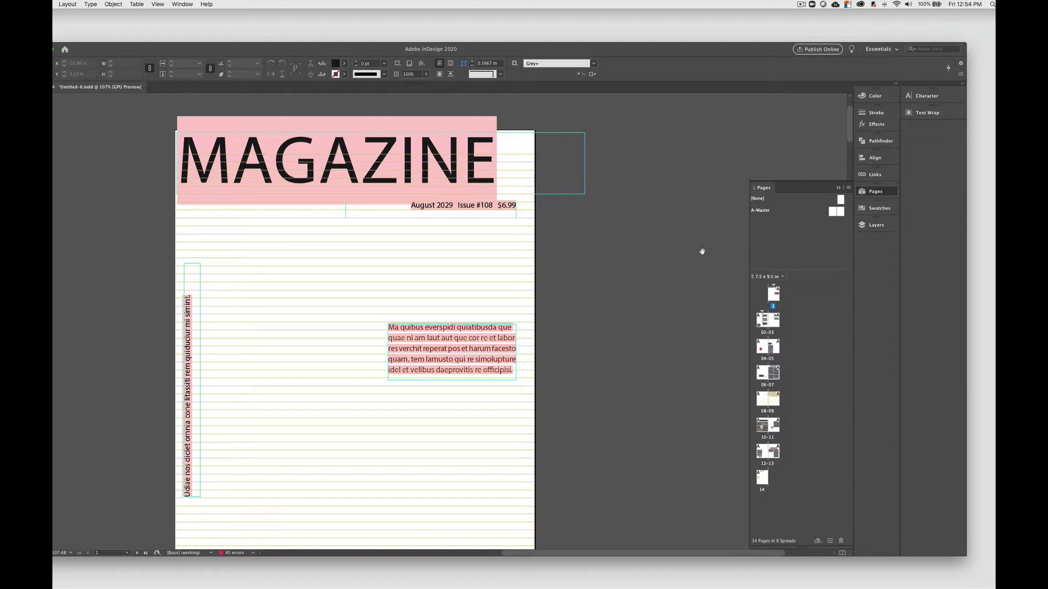
- Examine the magazine's front cover on page 1 and its back page 14
click(774, 295)
scroll(438, 334, down, 1)
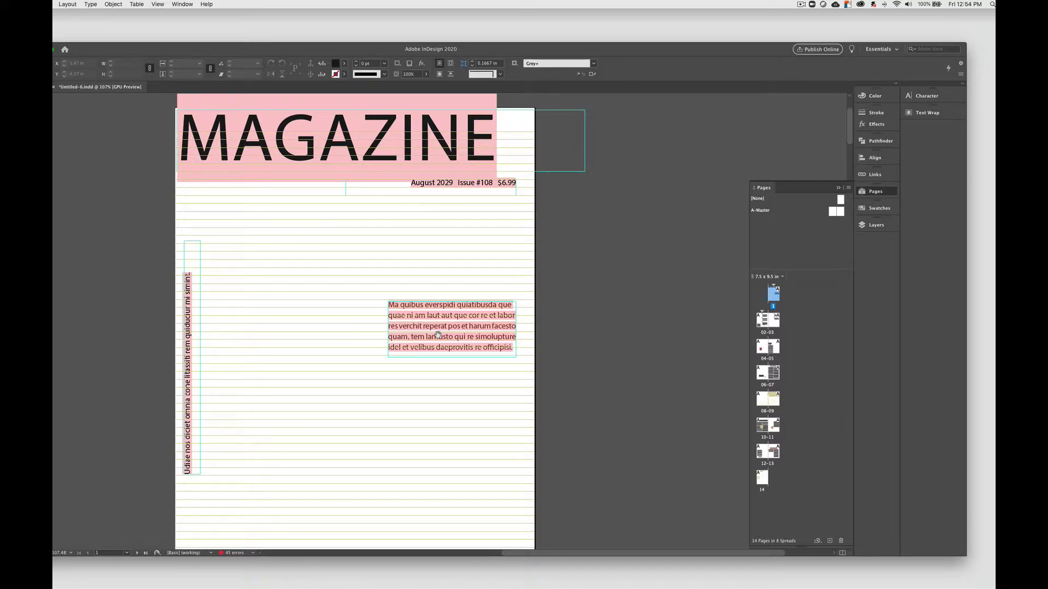
double_click(762, 478)
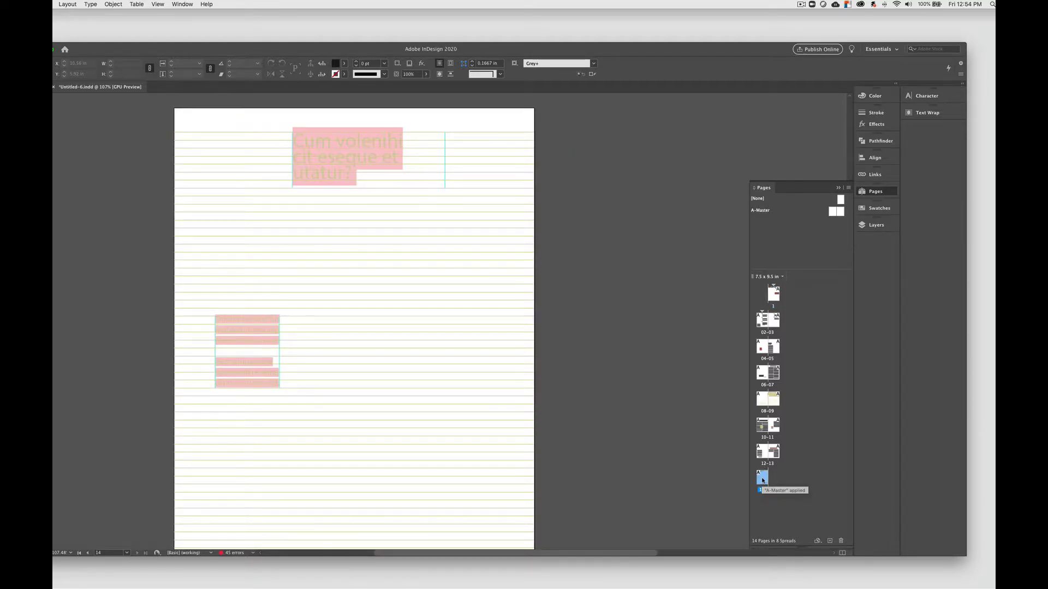
double_click(773, 295)
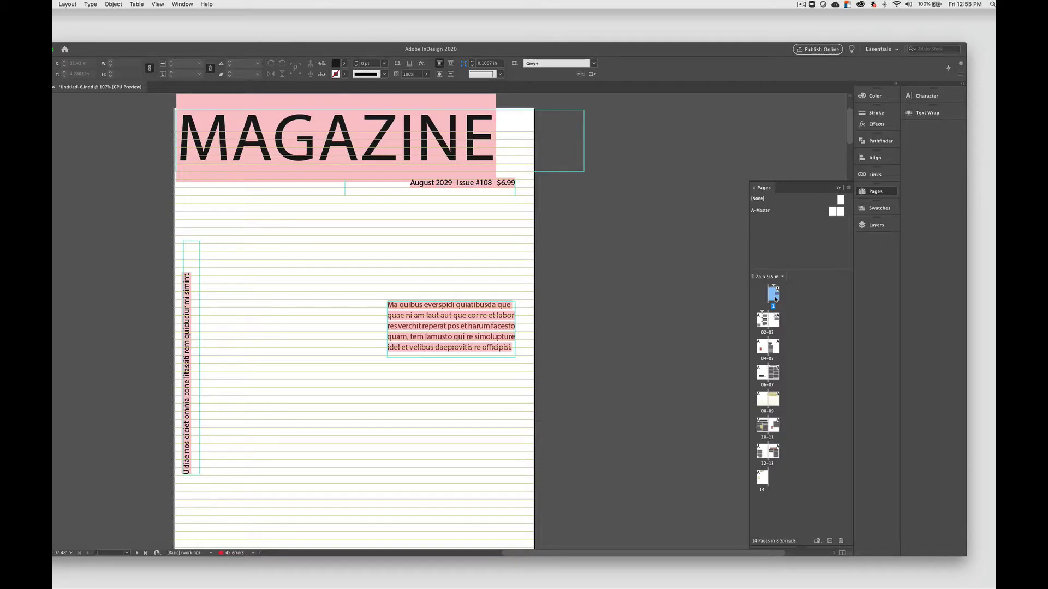
click(764, 305)
- Look through the inside spreads from 02–03 to the back page, and bring the 06–07 article spread into view
double_click(760, 322)
scroll(675, 322, right, 3)
scroll(675, 322, right, 1)
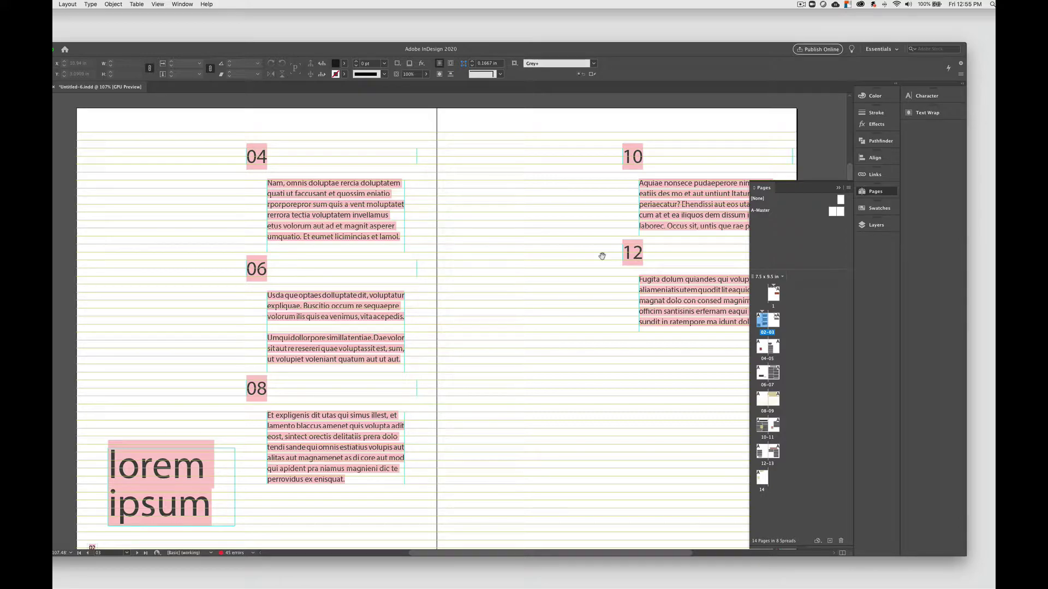
scroll(602, 256, right, 1)
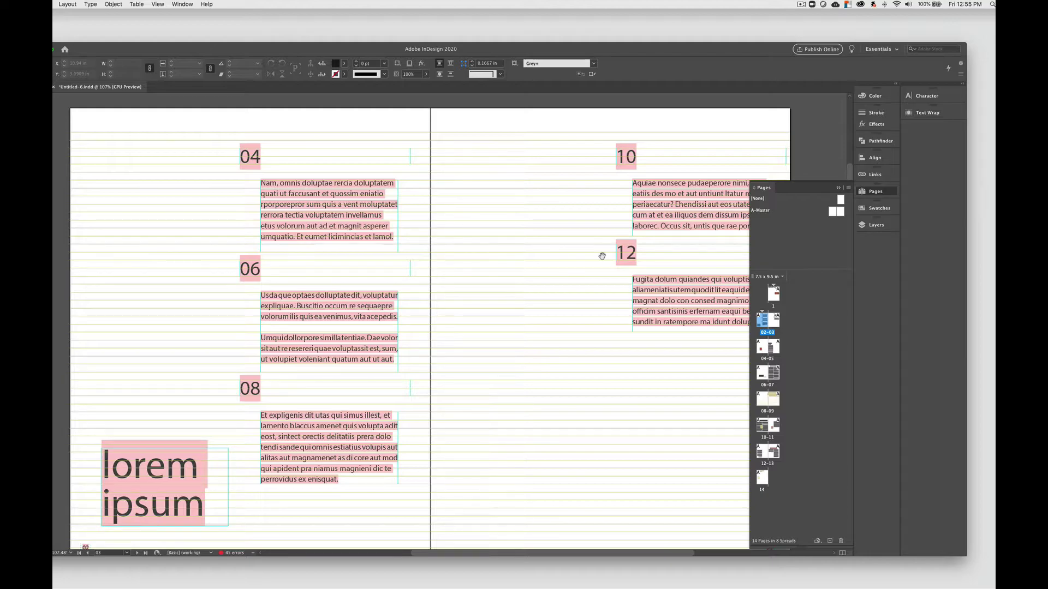
scroll(602, 256, down, 10)
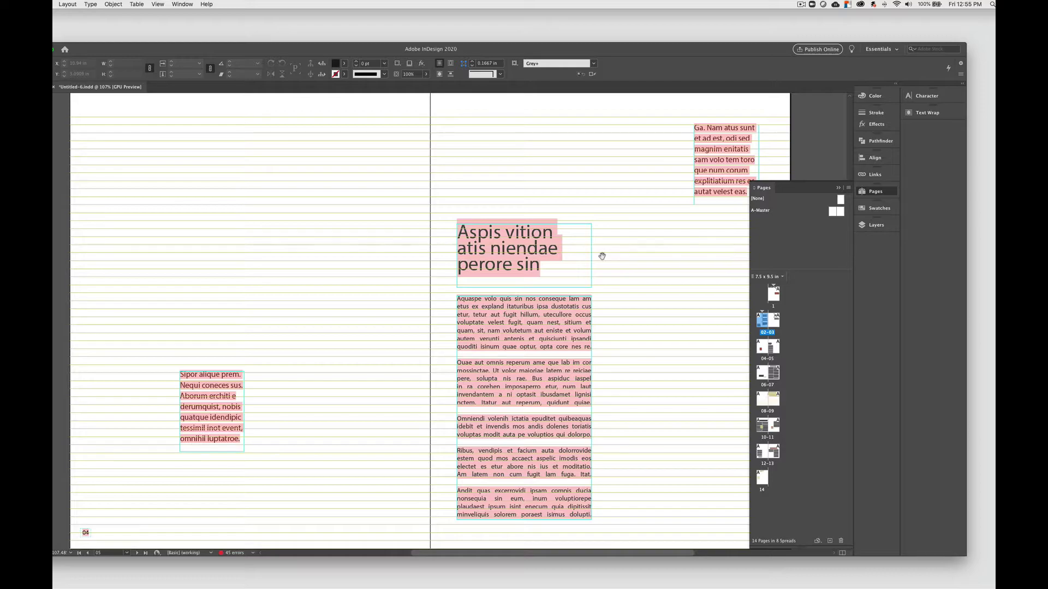
scroll(602, 256, down, 10)
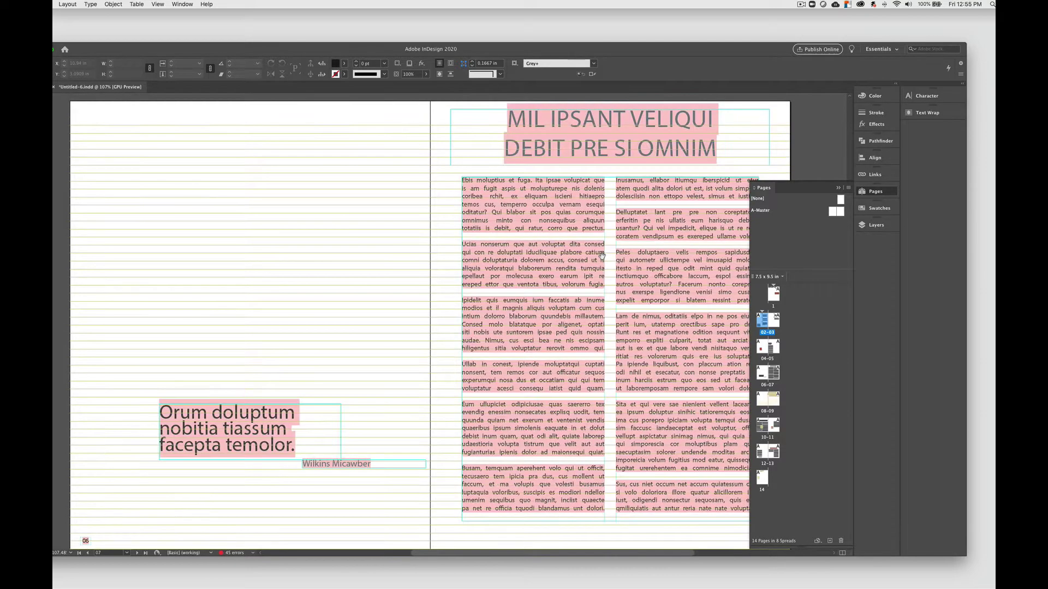
scroll(602, 256, up, 1)
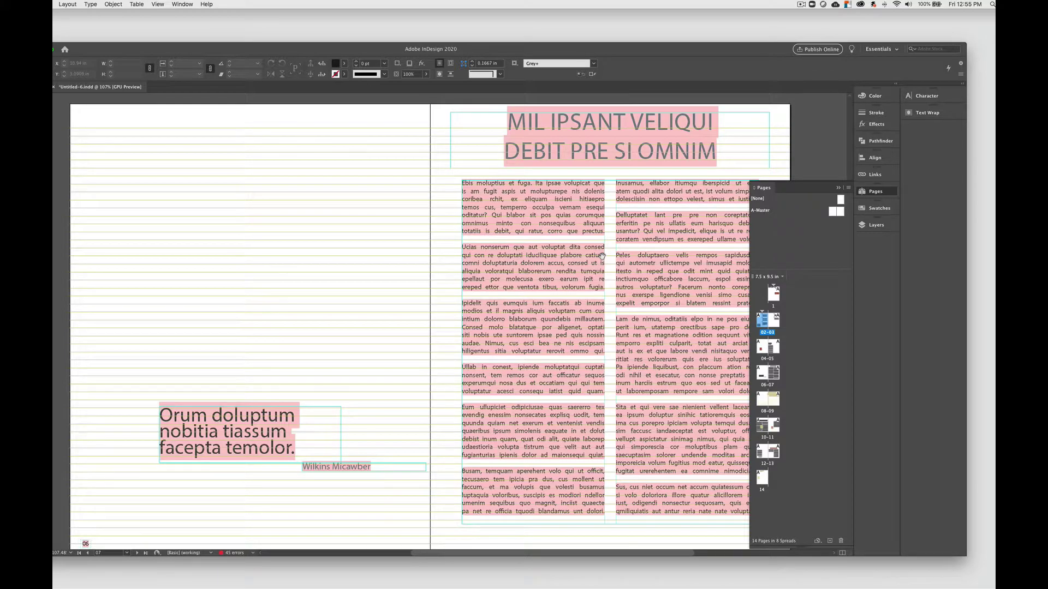
scroll(602, 256, down, 20)
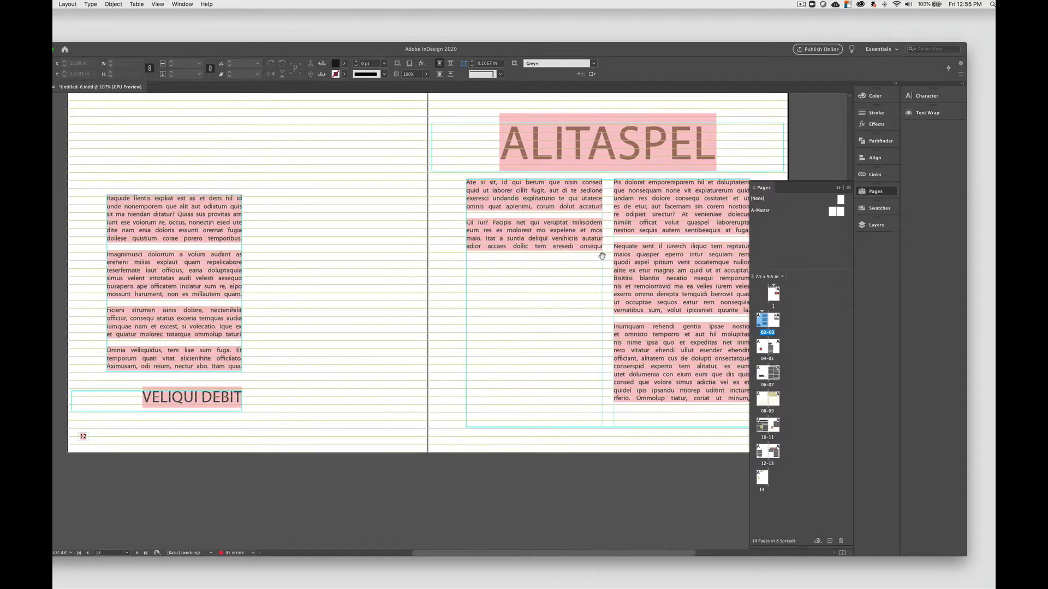
scroll(602, 256, down, 20)
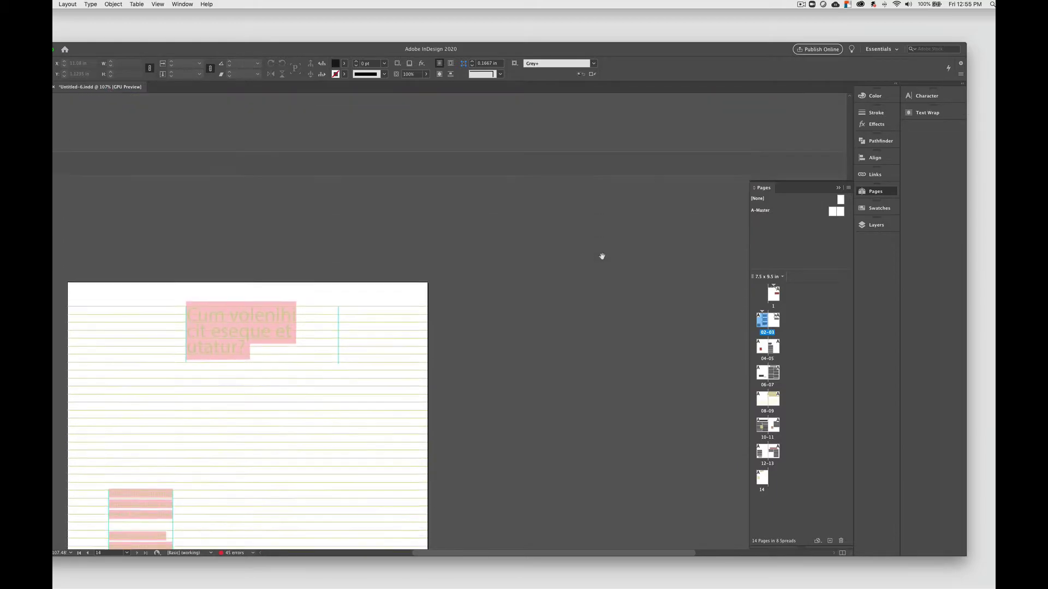
scroll(602, 256, down, 3)
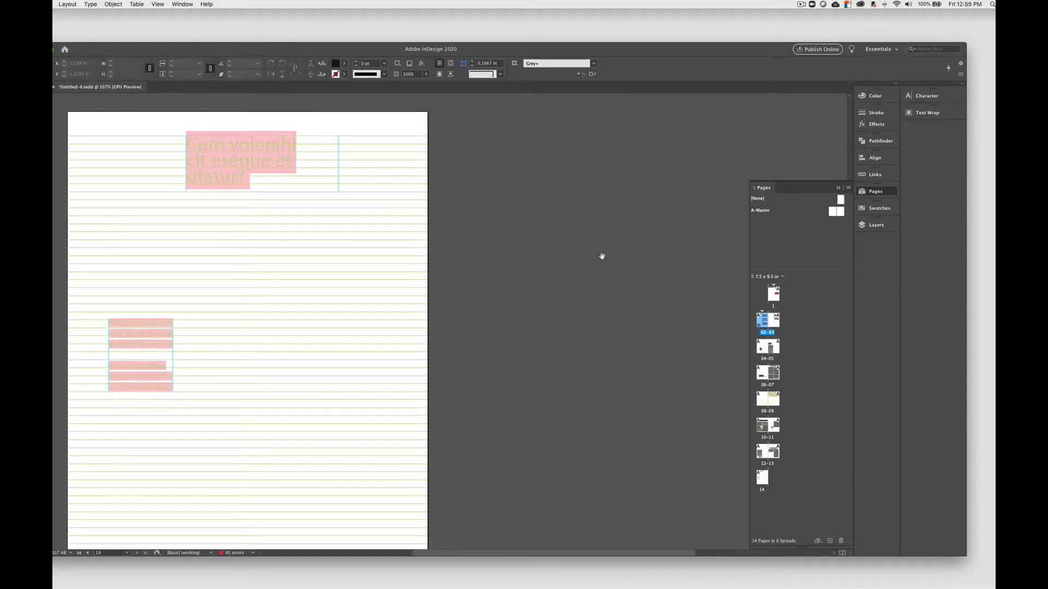
double_click(775, 373)
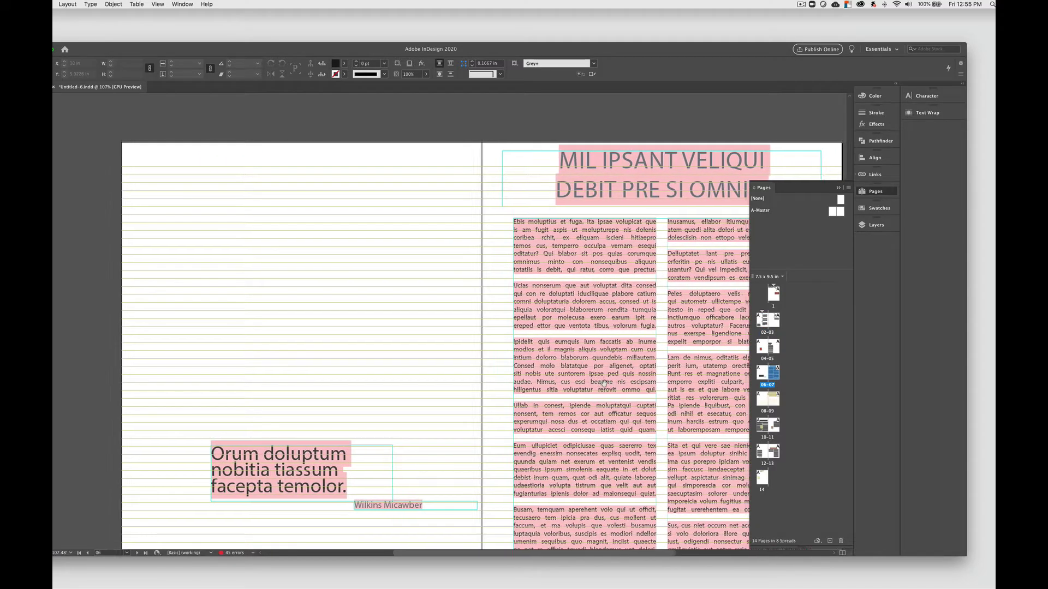
scroll(605, 384, right, 3)
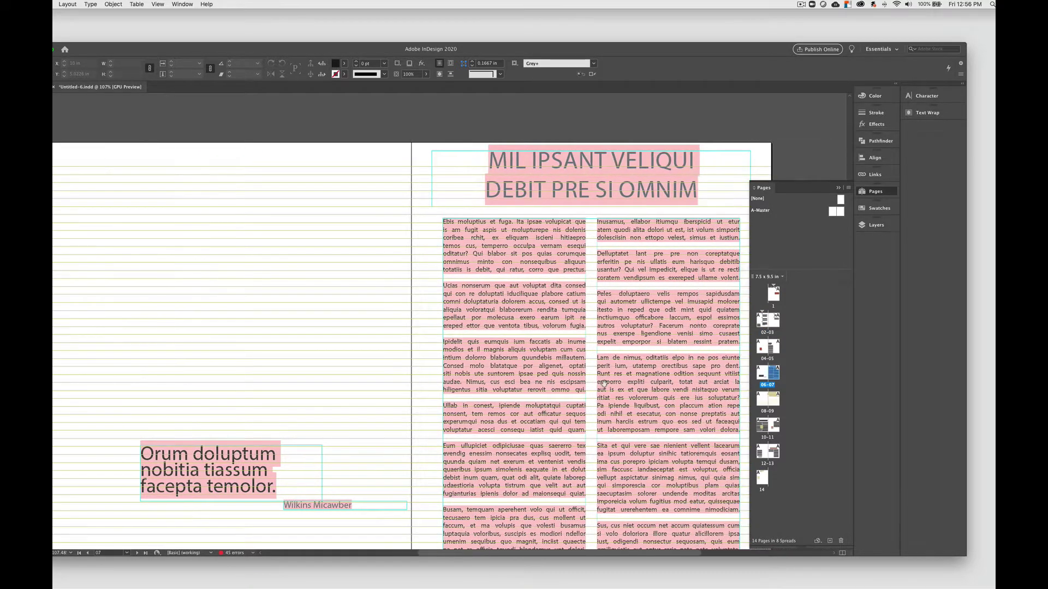
- Delete pages 8–13 and pages 2–5, keeping the front cover, the 06–07 article spread and the back page
click(763, 376)
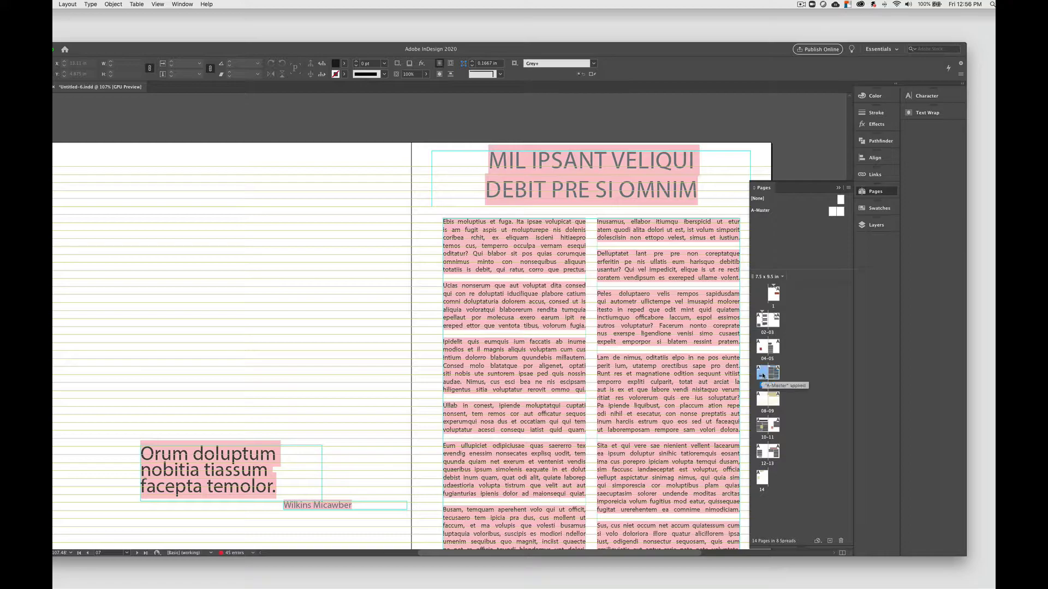
click(758, 400)
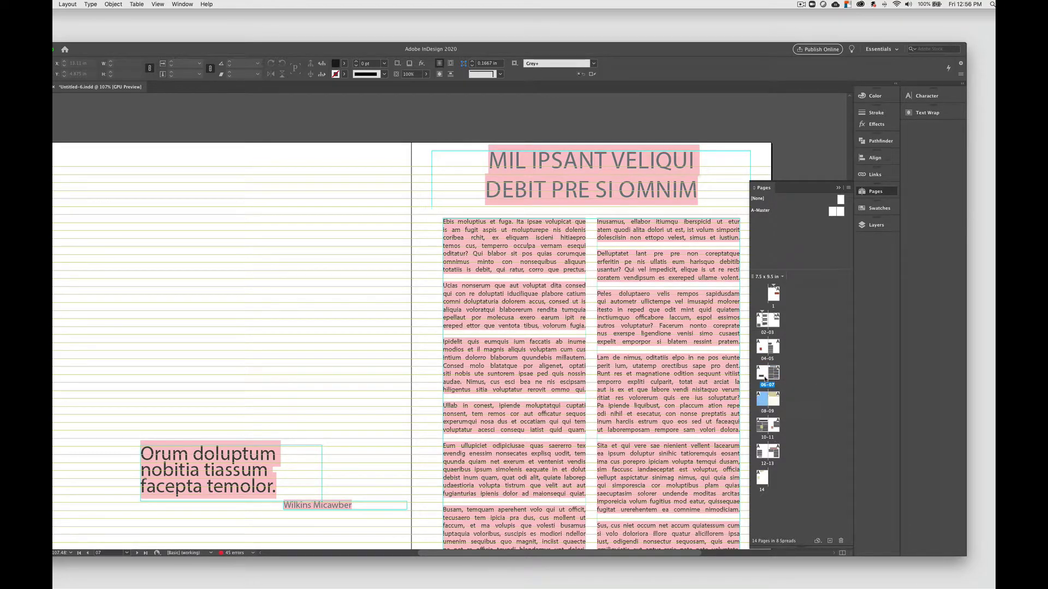
shift+click(775, 450)
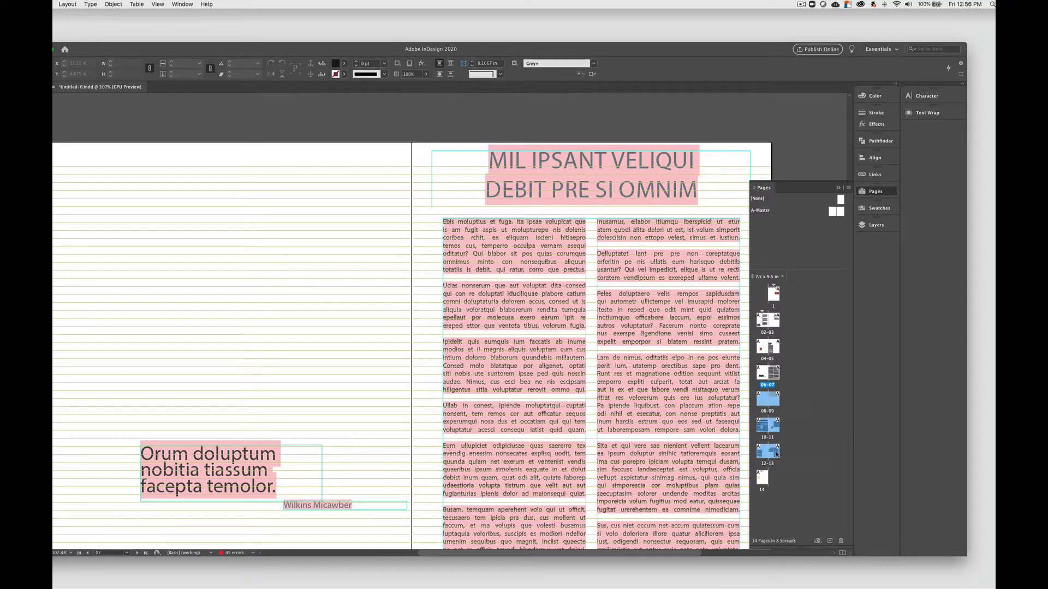
click(841, 541)
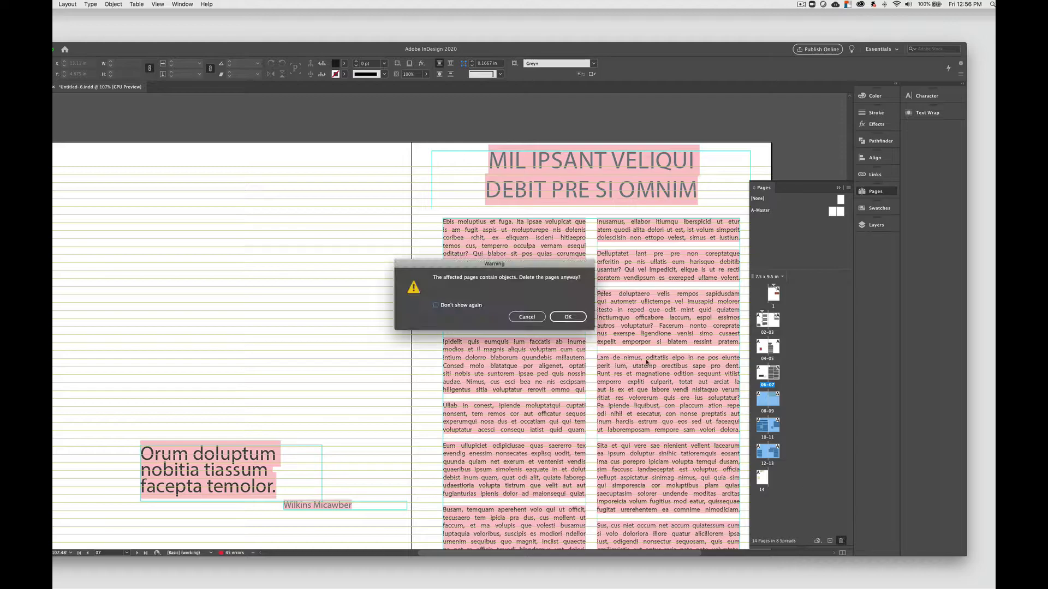
click(575, 321)
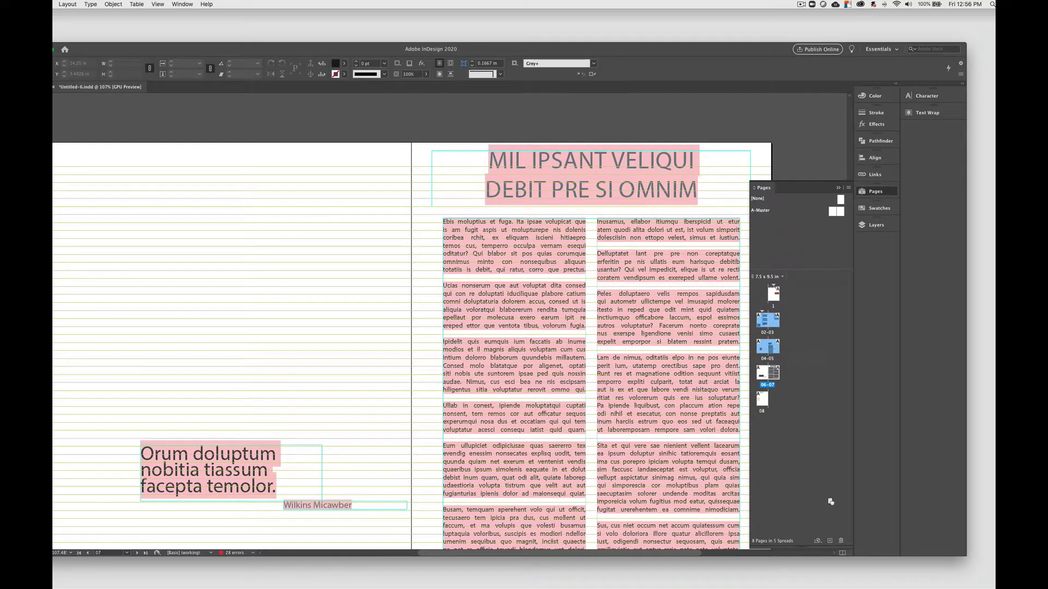
click(842, 540)
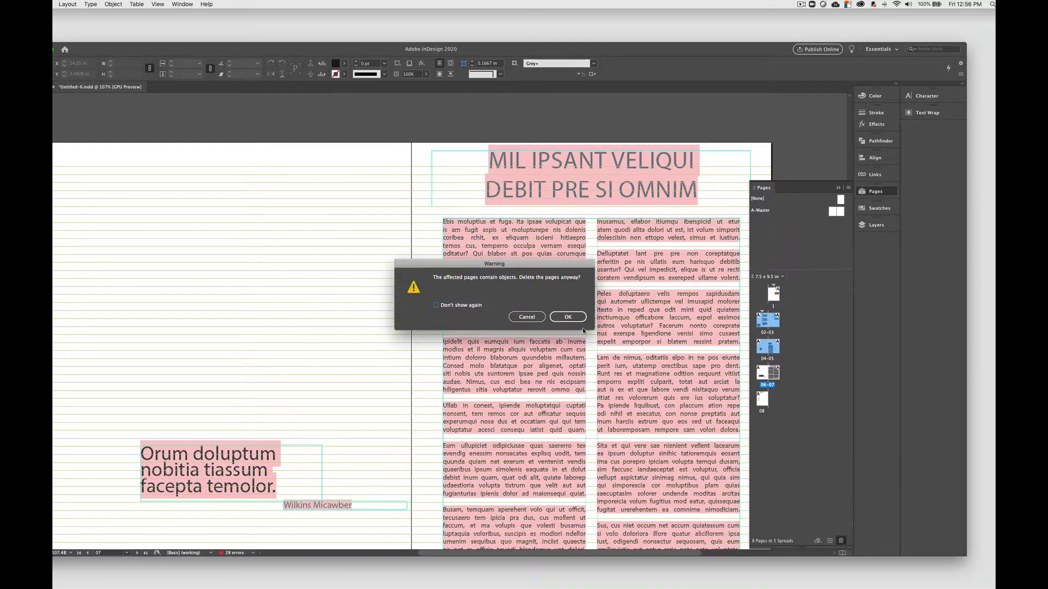
click(568, 316)
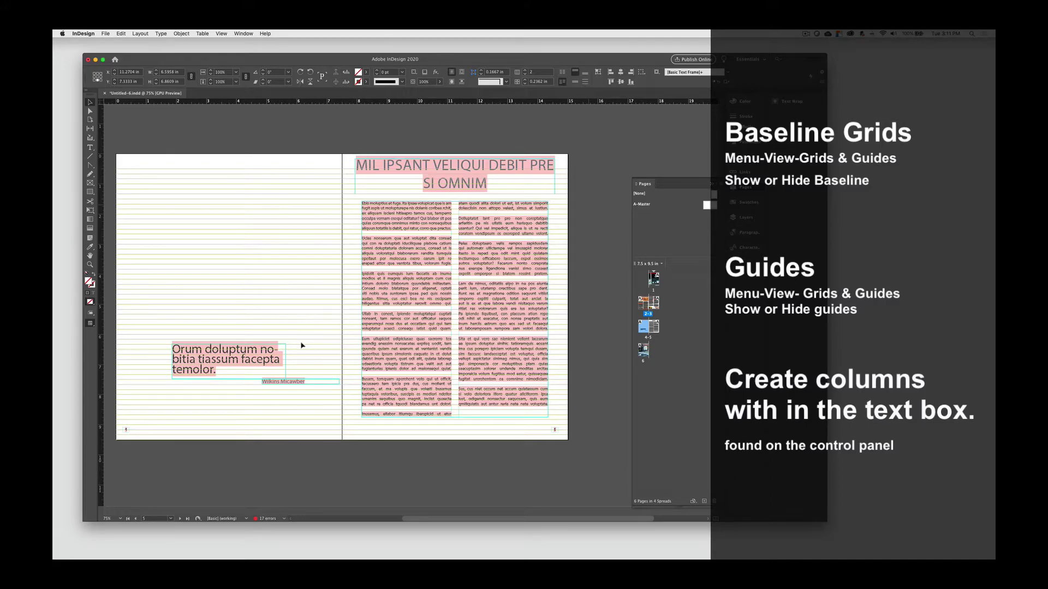
- Toggle the preview screen mode on and off, and hide the baseline grid
key(w)
key(w)
click(221, 34)
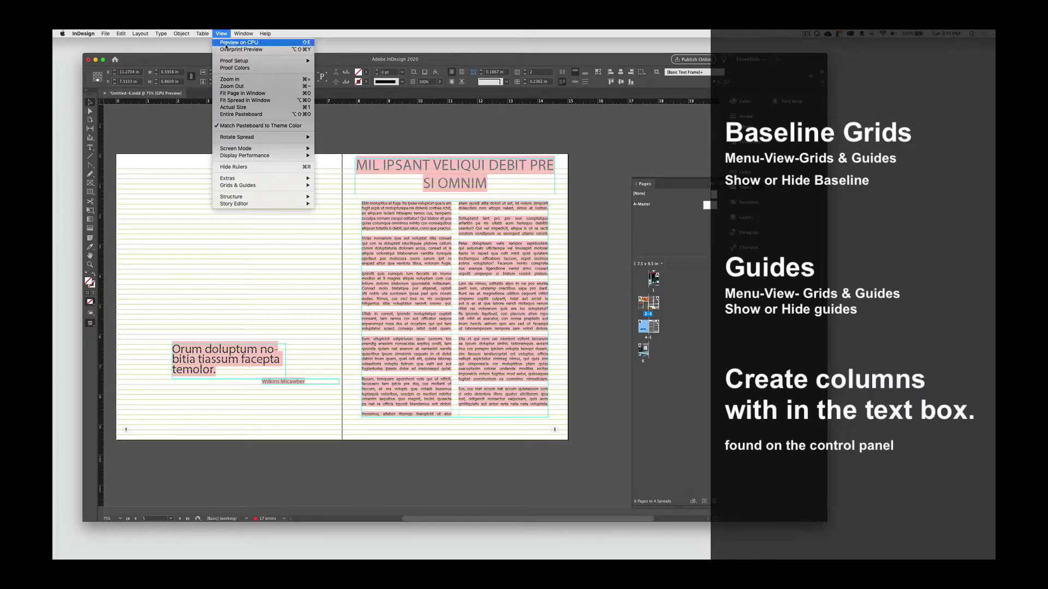
mouse_move(263, 188)
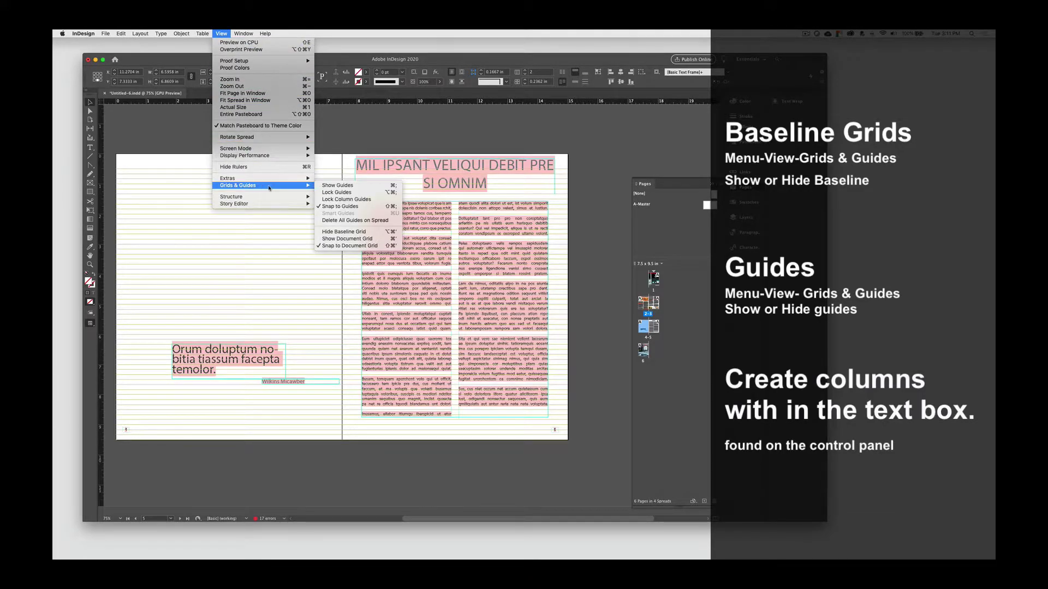
click(344, 232)
- Show the margin, column and ruler guides on the article spread
click(221, 34)
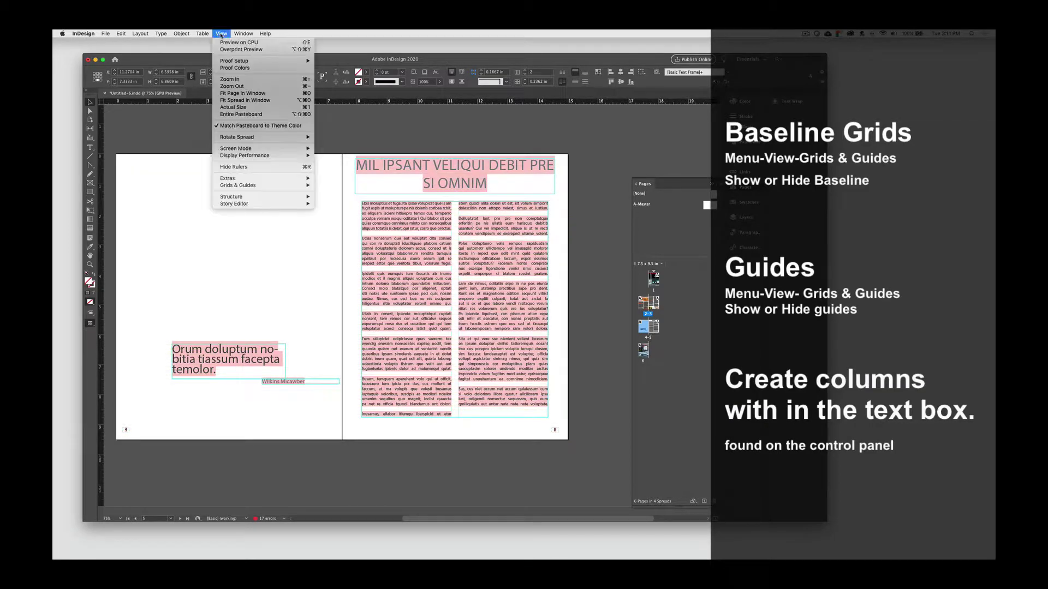
mouse_move(247, 187)
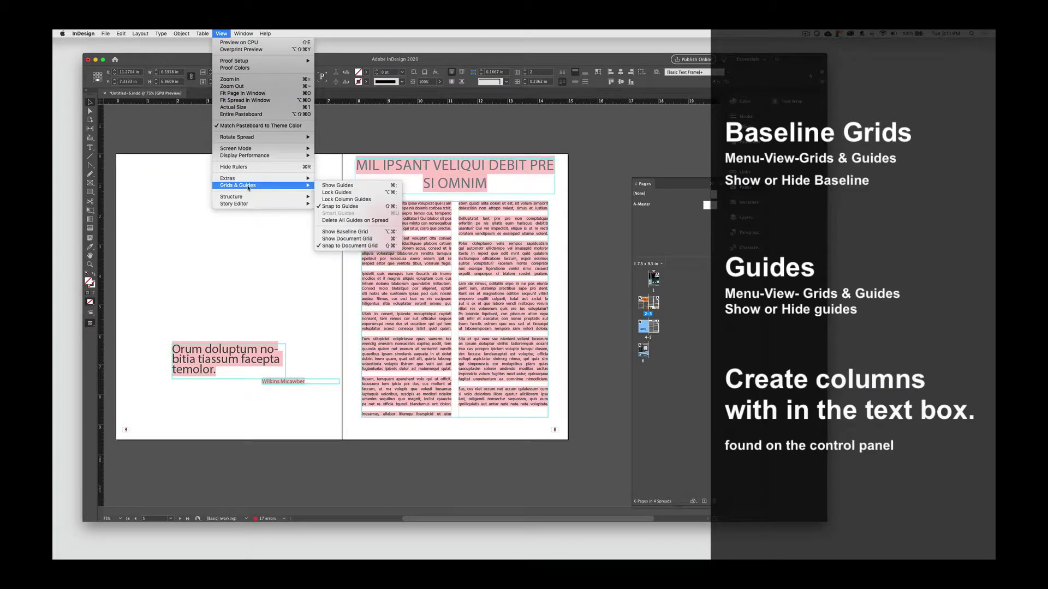
click(342, 186)
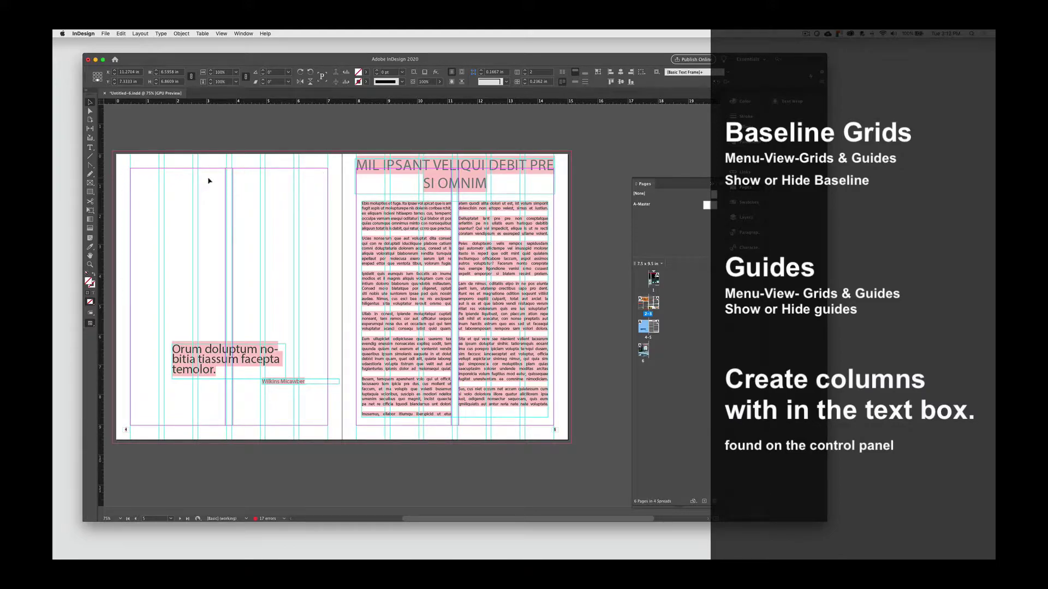
- Try removing the existing ruler guides with the Create Guides options
click(181, 33)
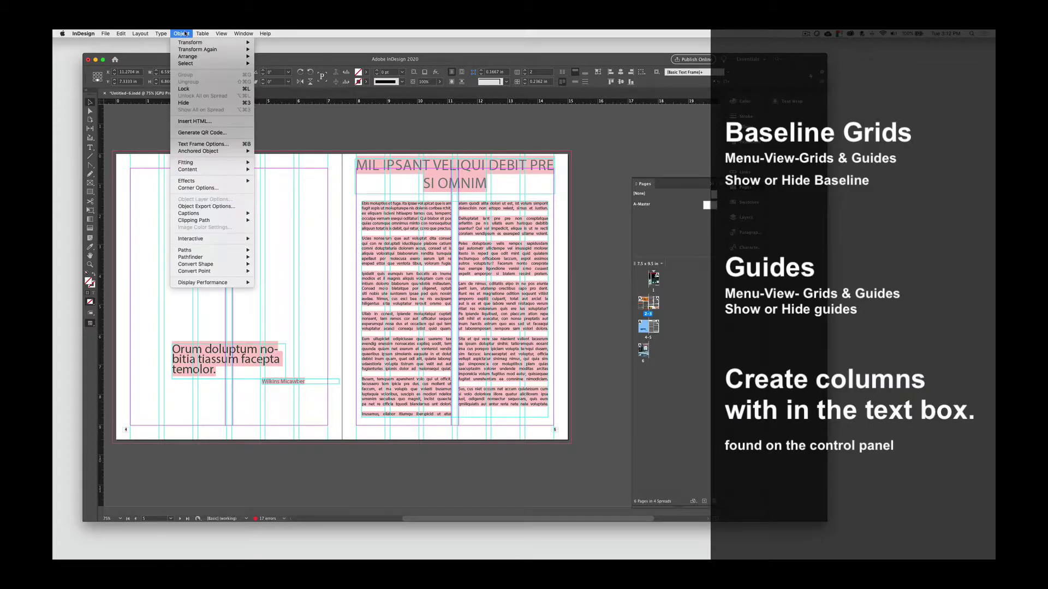
mouse_move(146, 34)
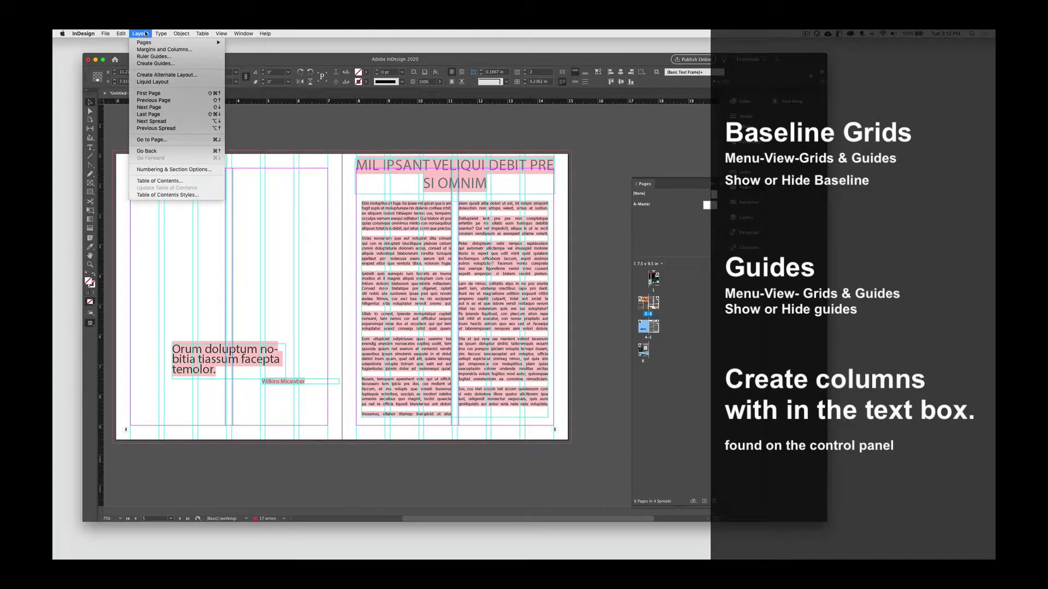
click(154, 65)
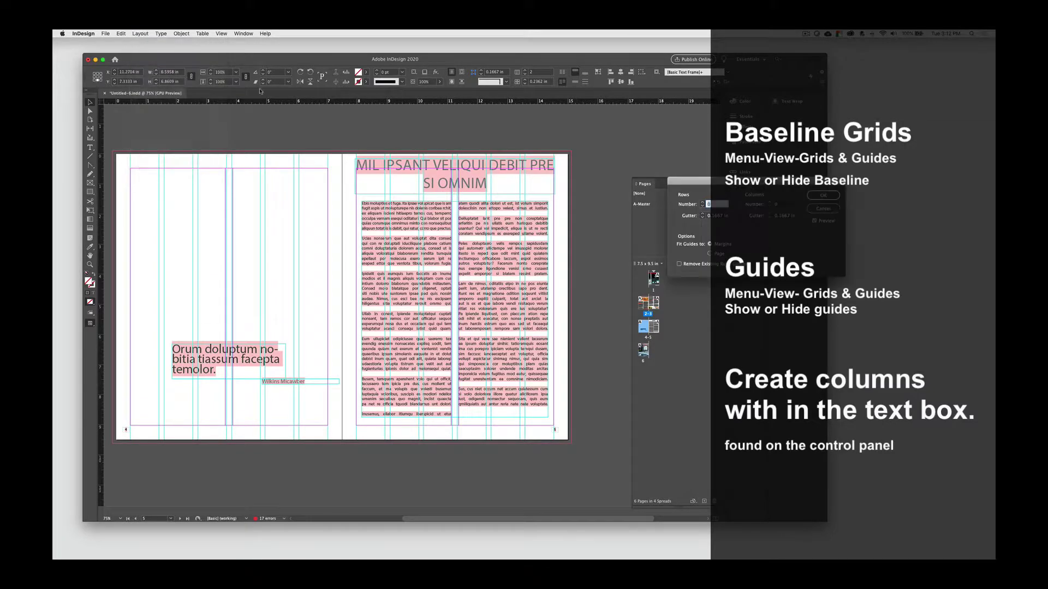
click(680, 266)
click(823, 195)
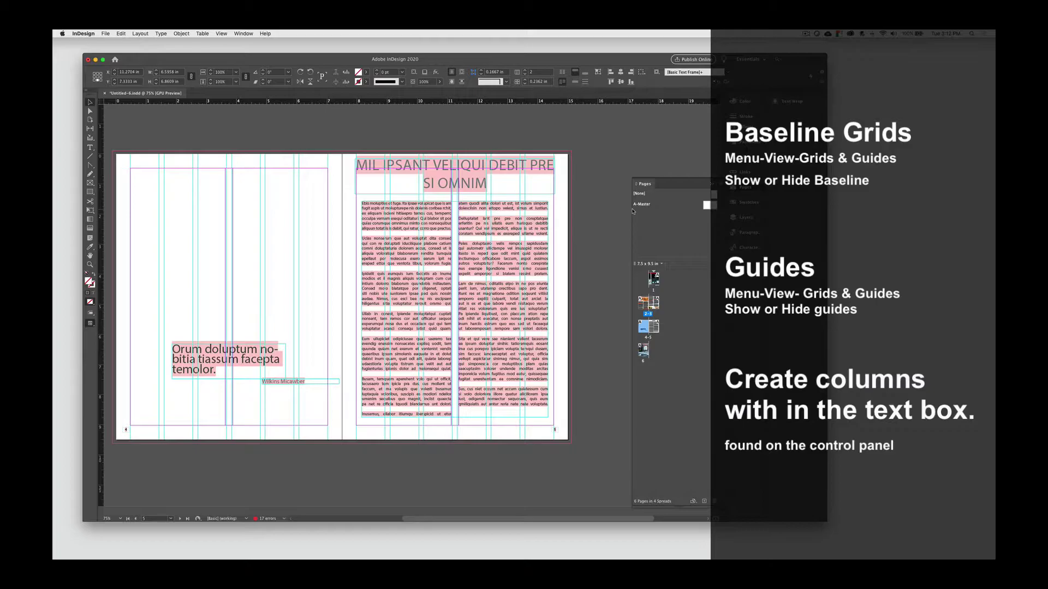
- Move the headline to the top of the left page, with the pull quote and byline placed below it
click(221, 359)
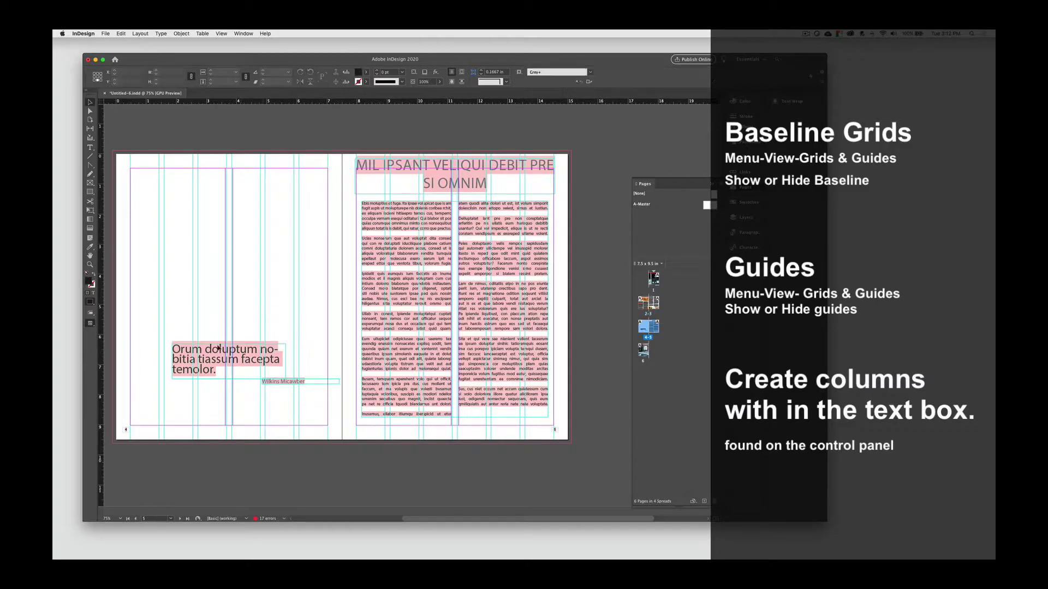
drag(221, 359, 177, 224)
drag(280, 383, 223, 197)
shift+click(222, 232)
- Left-align the headline text, and move the pull quote and byline up close beneath it
double_click(271, 192)
key(super+a)
scroll(123, 122, left, 1)
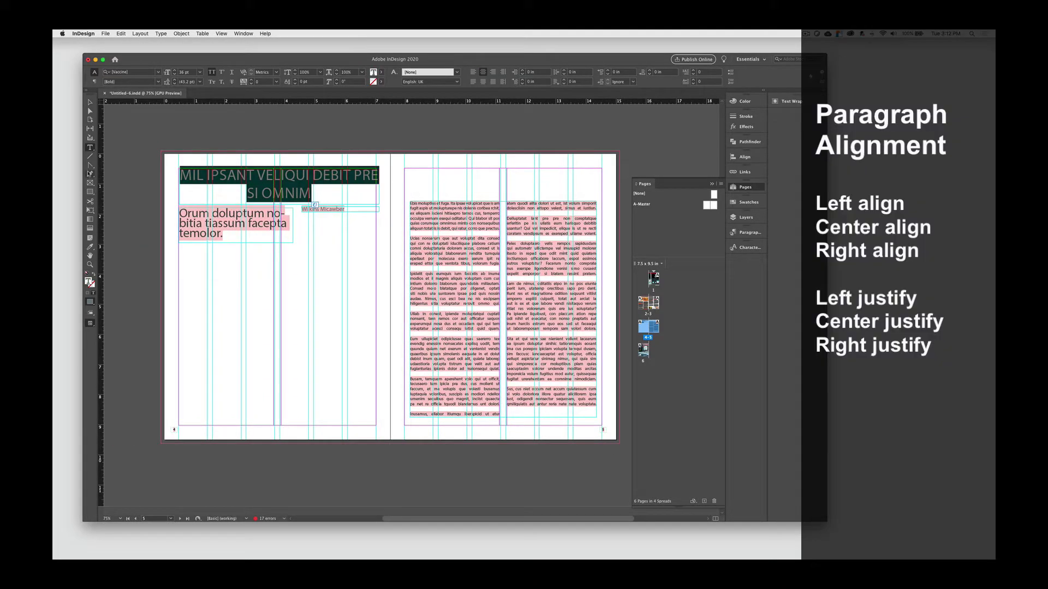
click(473, 72)
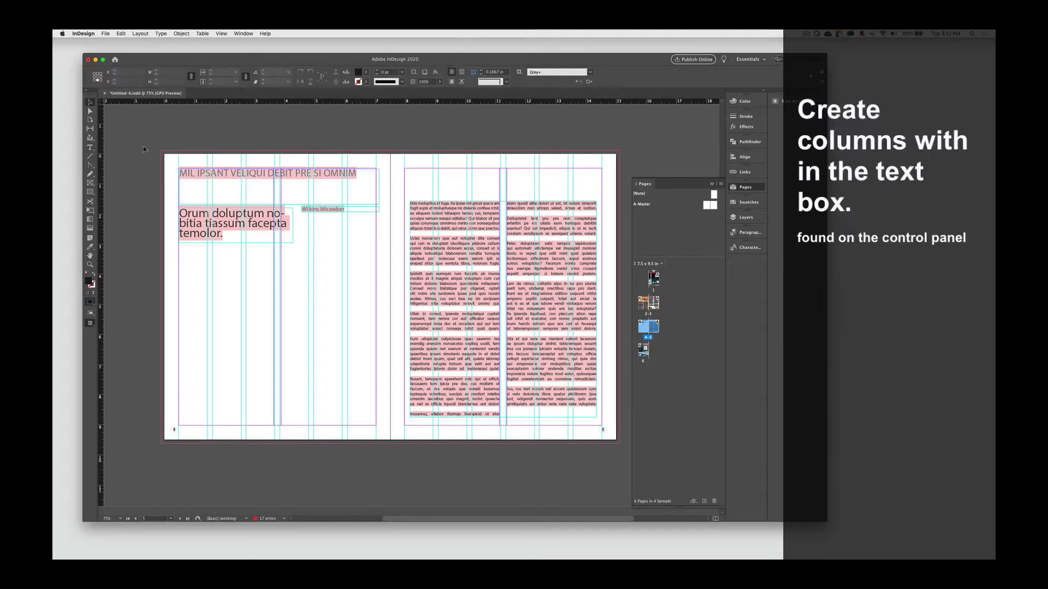
drag(235, 218, 234, 195)
drag(324, 214, 322, 195)
click(492, 247)
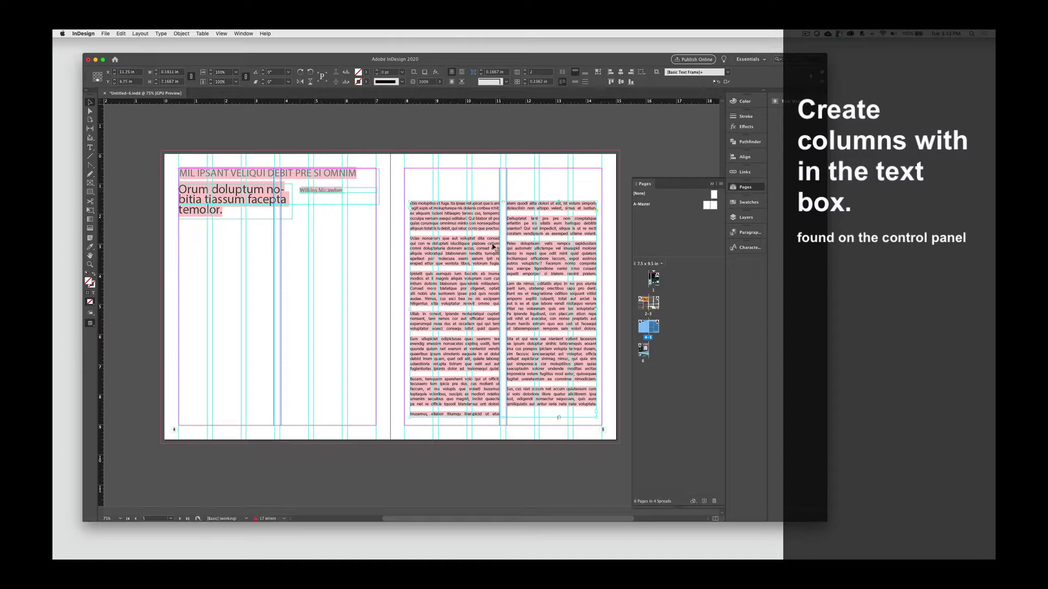
drag(523, 231, 445, 239)
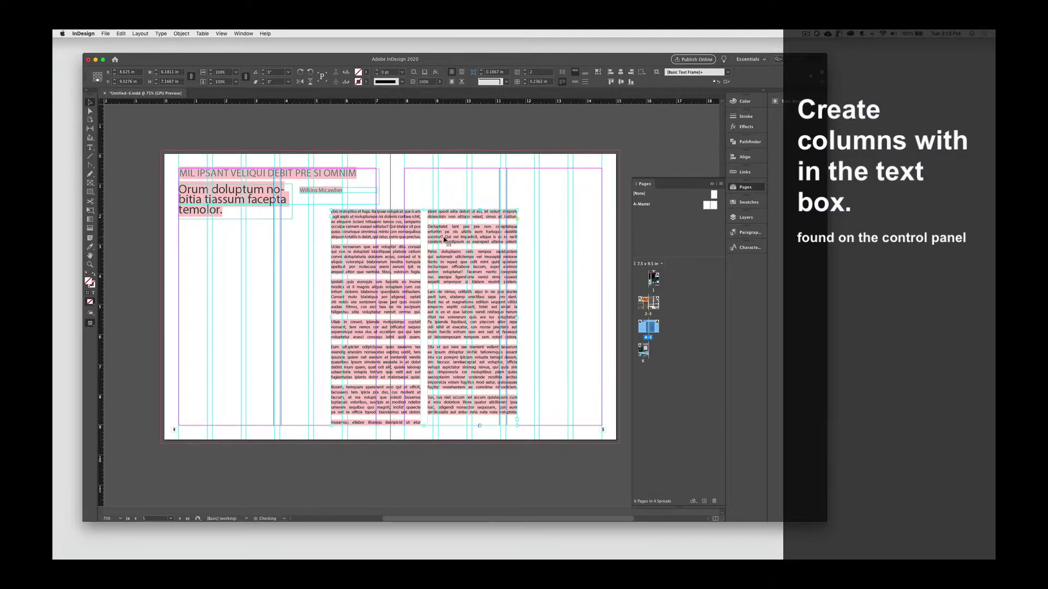
drag(517, 424, 555, 413)
drag(546, 345, 518, 341)
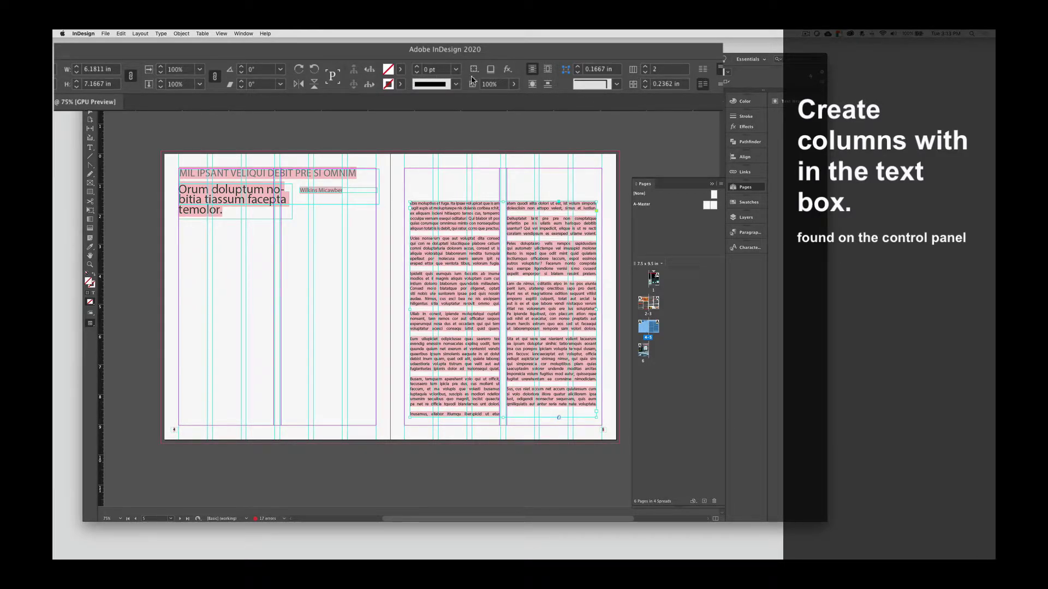
- Try five and three columns in the body text frame, ending on two columns
click(646, 67)
click(646, 67)
click(645, 68)
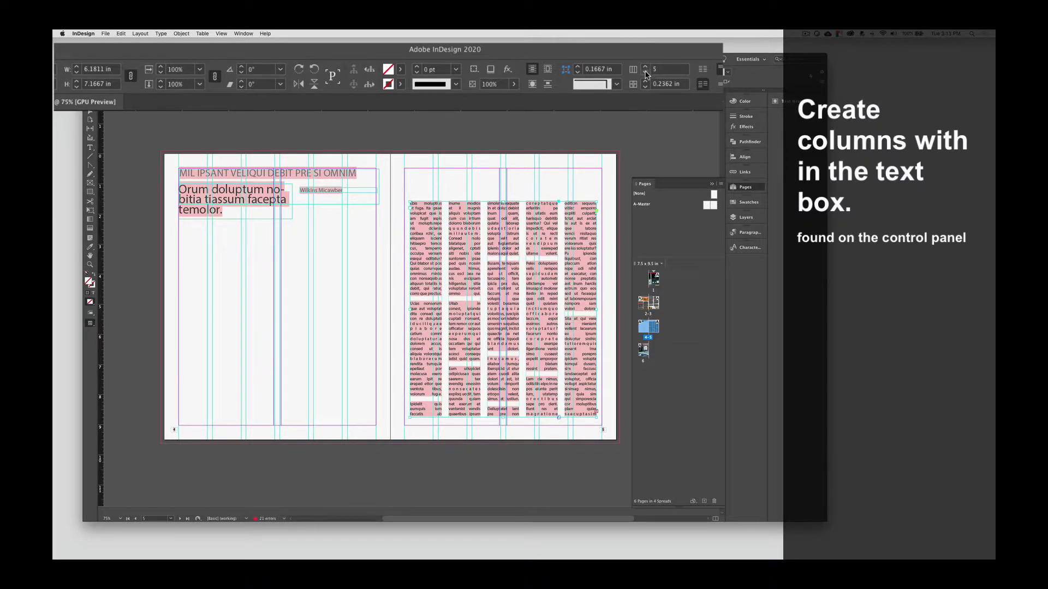
click(645, 72)
click(646, 72)
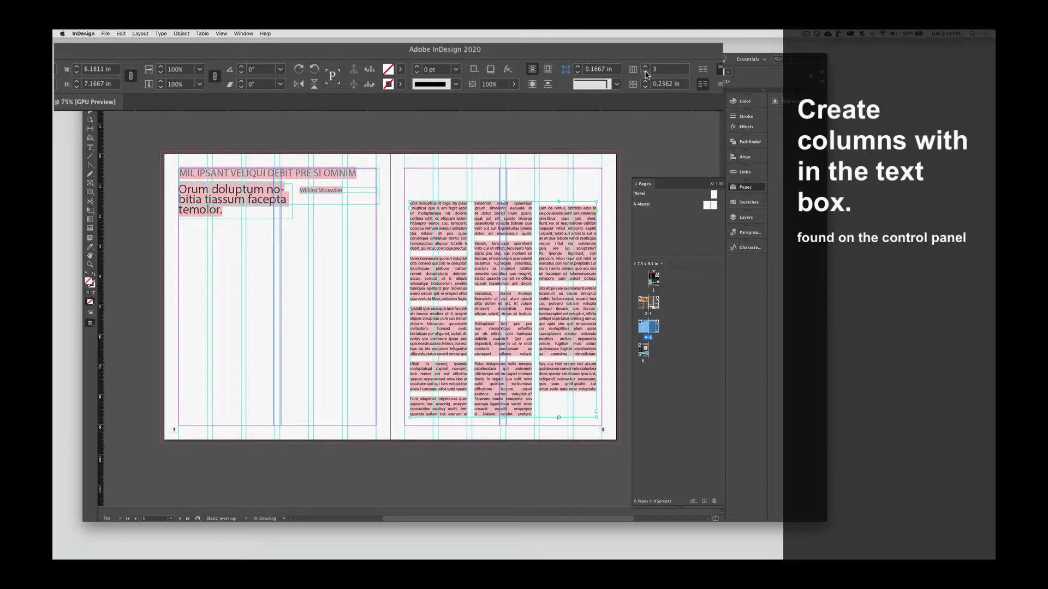
click(645, 73)
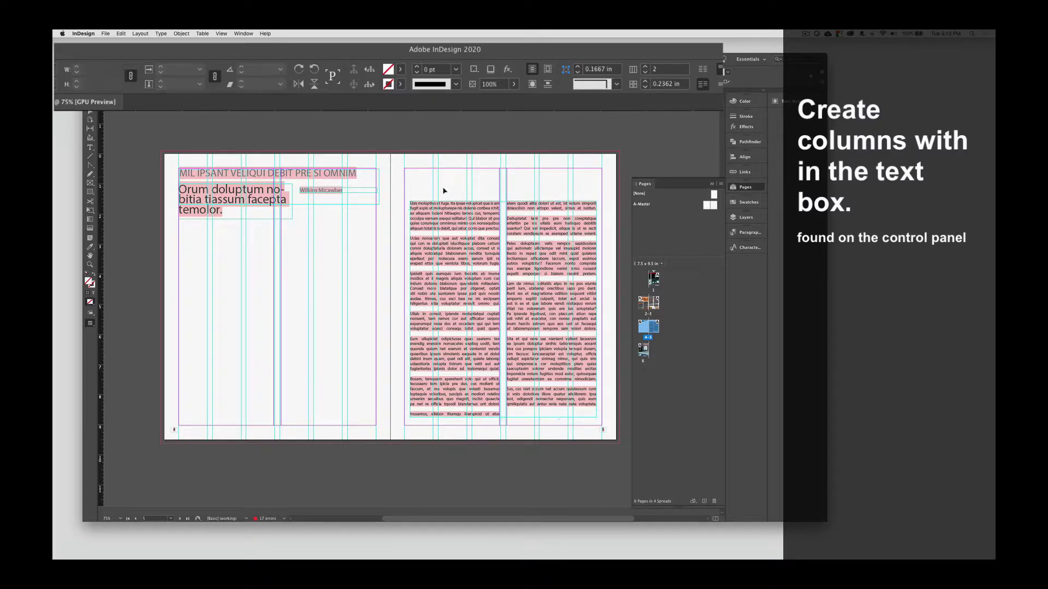
- Move the body text frame to the lower left page and shorten it to 4.125 in, ending at the bottom margin
drag(456, 230, 228, 330)
scroll(272, 349, down, 3)
scroll(272, 349, down, 1)
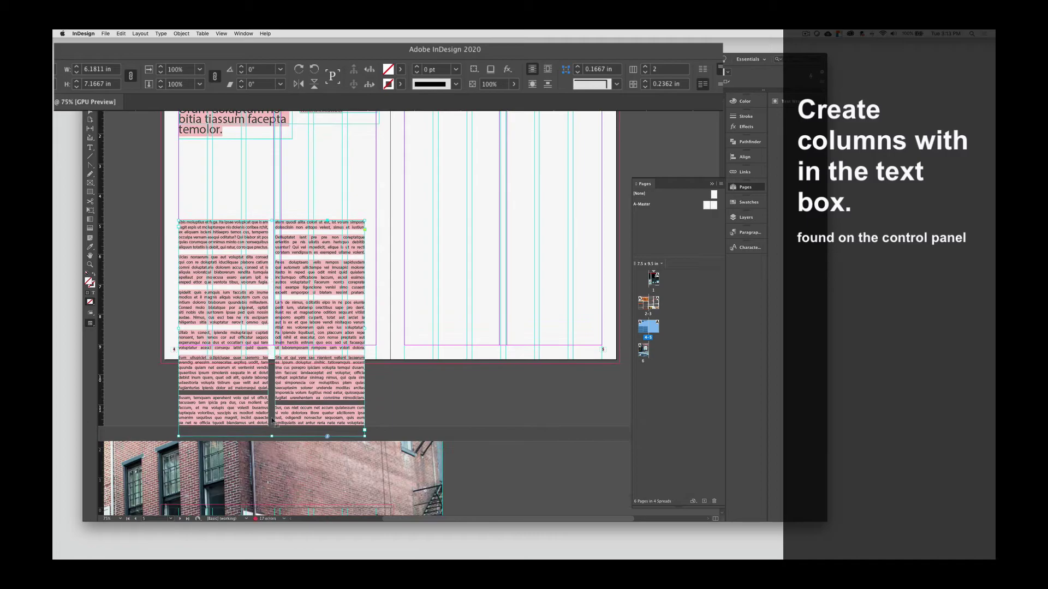
drag(272, 437, 273, 344)
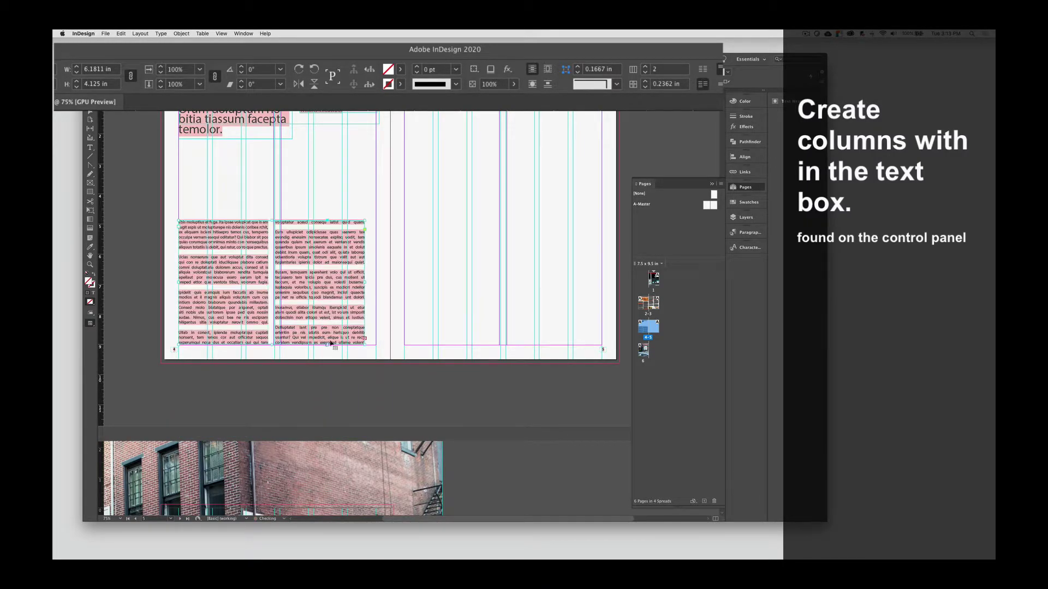
- Flow the overset body text into a new frame at the right page's top margin and widen it to the full margin width
click(365, 341)
scroll(399, 326, up, 3)
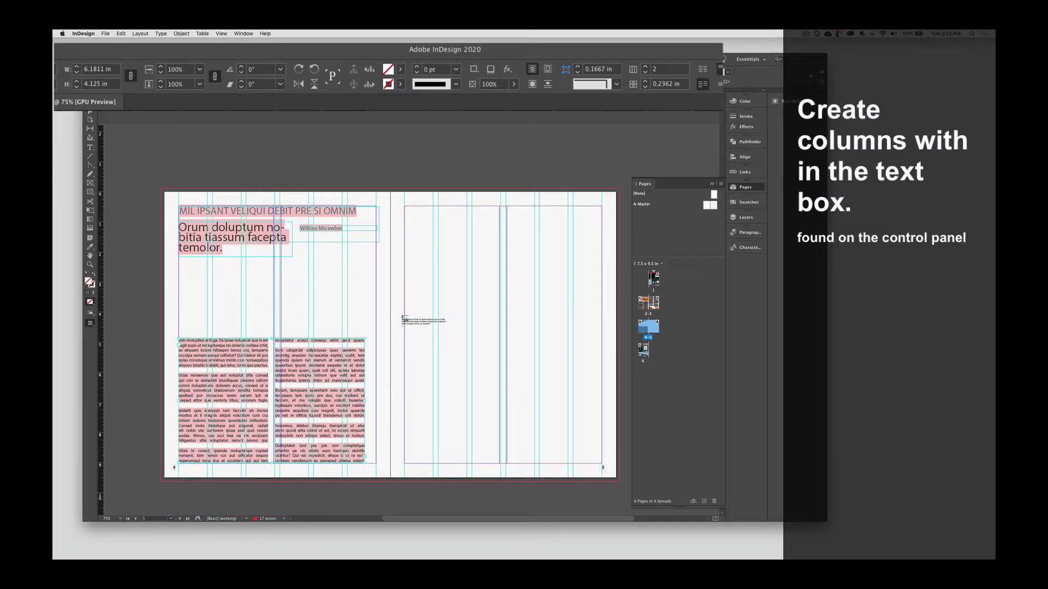
click(404, 206)
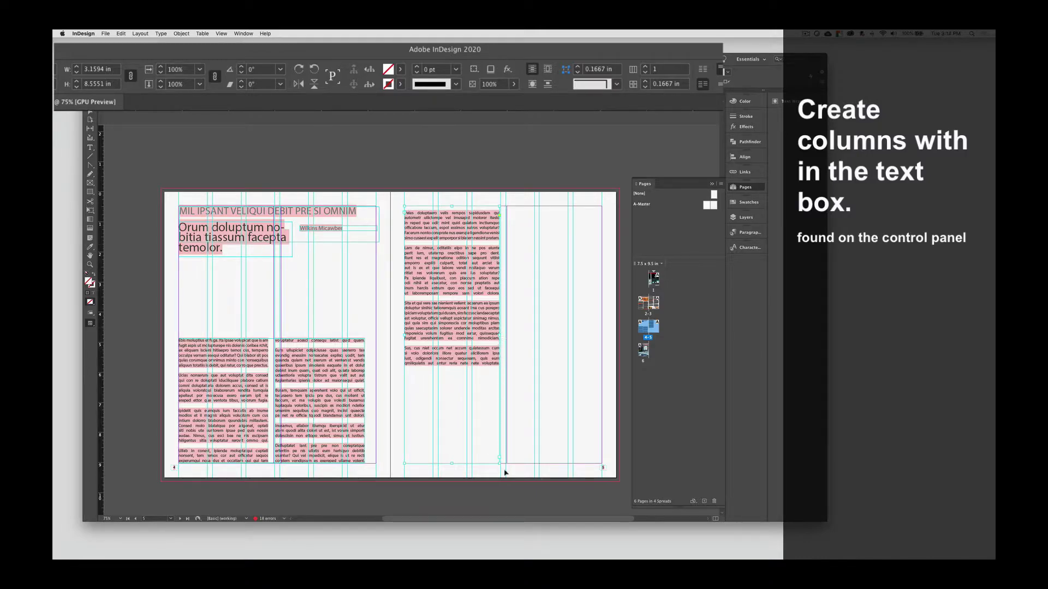
drag(500, 464, 602, 464)
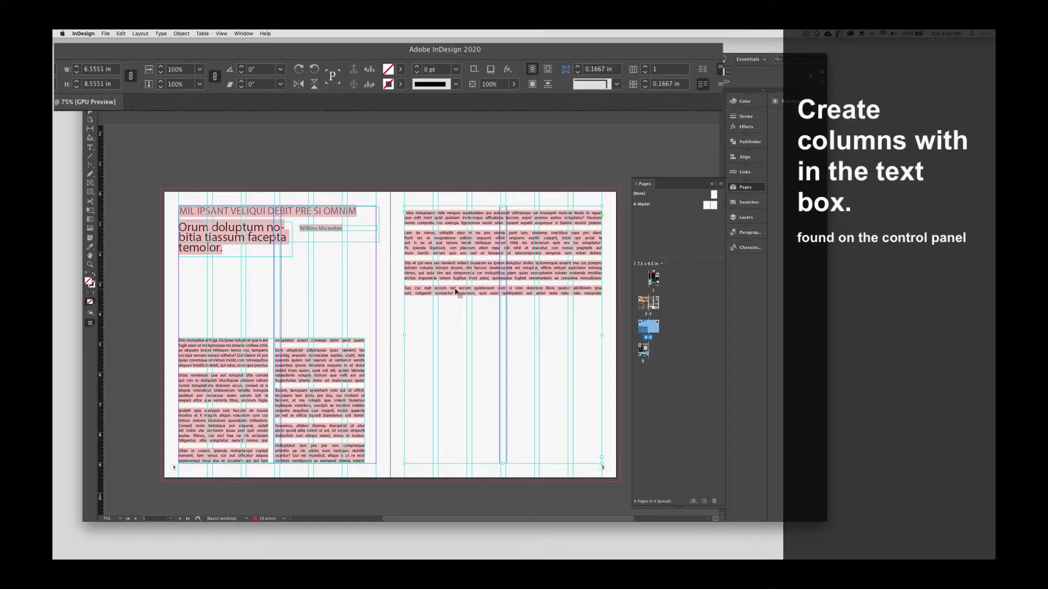
- Set the height of the left page's body text frame to 2 in, keeping its bottom edge in place
click(330, 358)
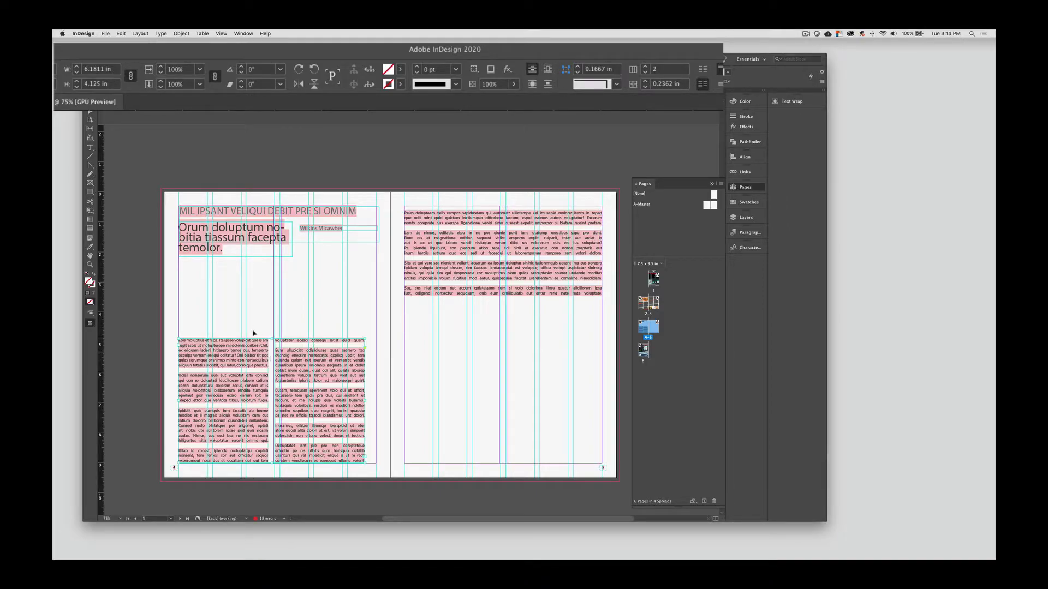
triple_click(96, 83)
text(2)
key(Return)
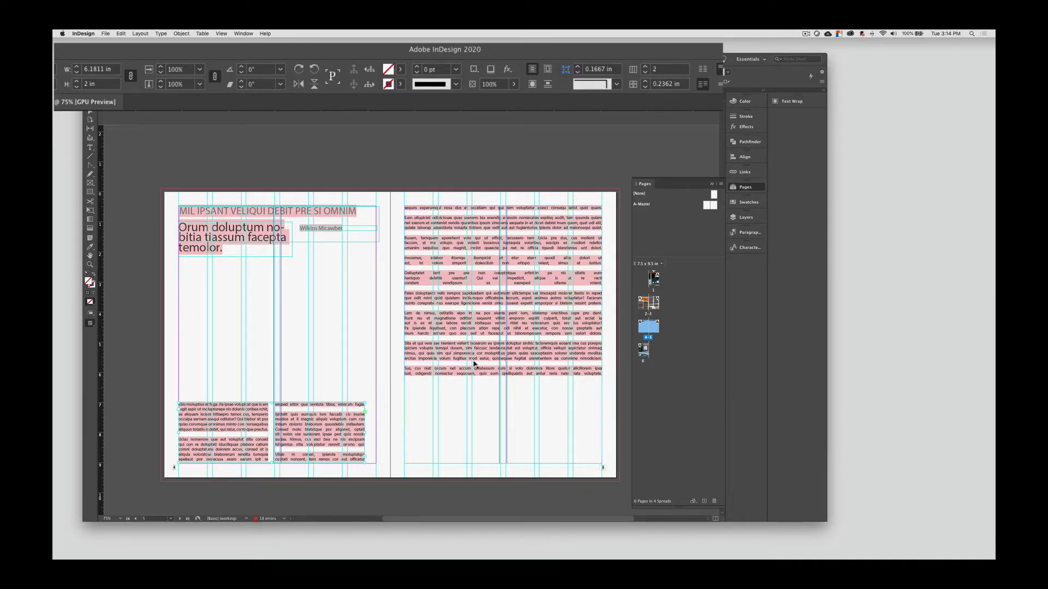
- Set the right page's body text frame to the left frame's width of 6.1811 in
double_click(101, 69)
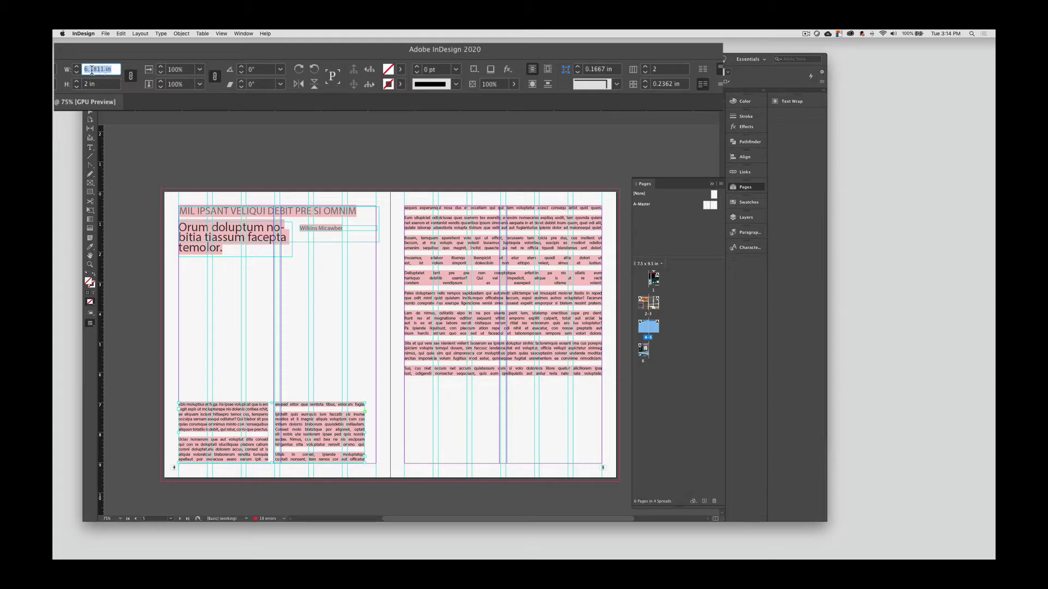
click(475, 224)
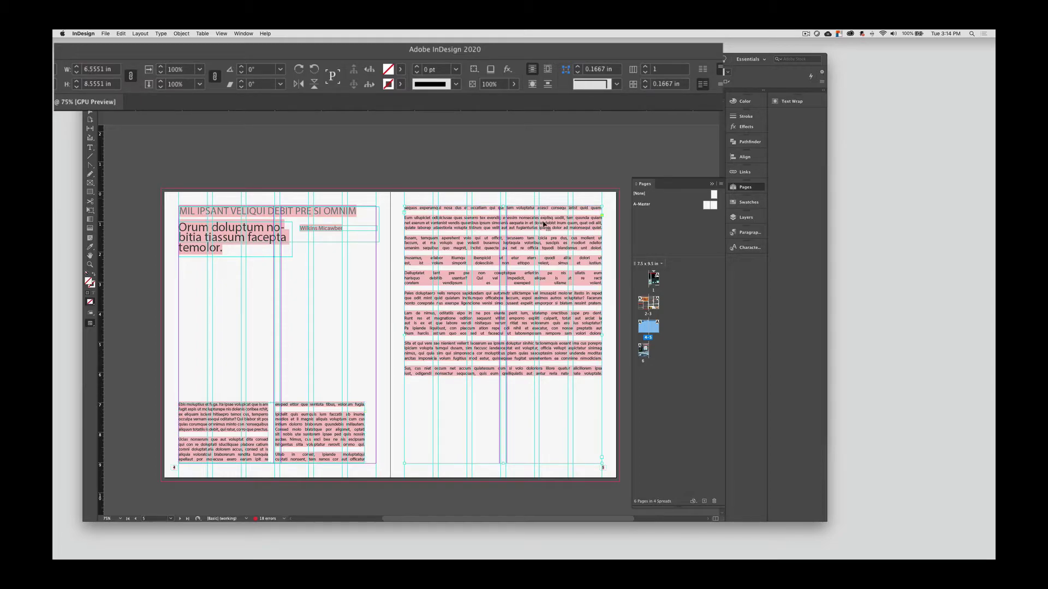
click(106, 69)
text(157mm)
key(Return)
- Fit the right page's text frame between the top and bottom margins, about 8.53 in high, and set it to 2 columns
drag(481, 309, 487, 295)
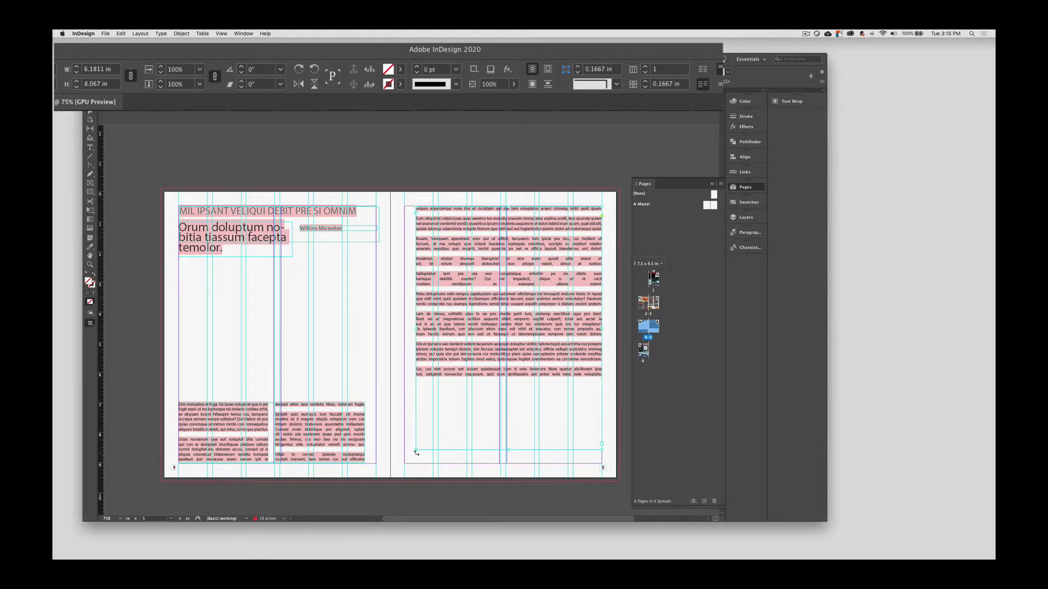
drag(416, 452, 416, 464)
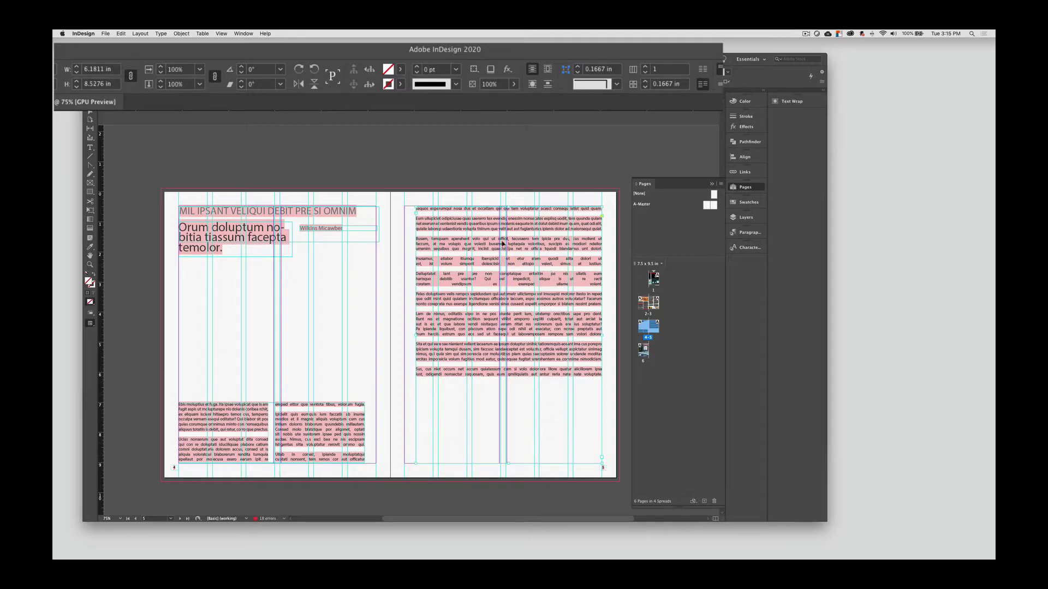
click(646, 71)
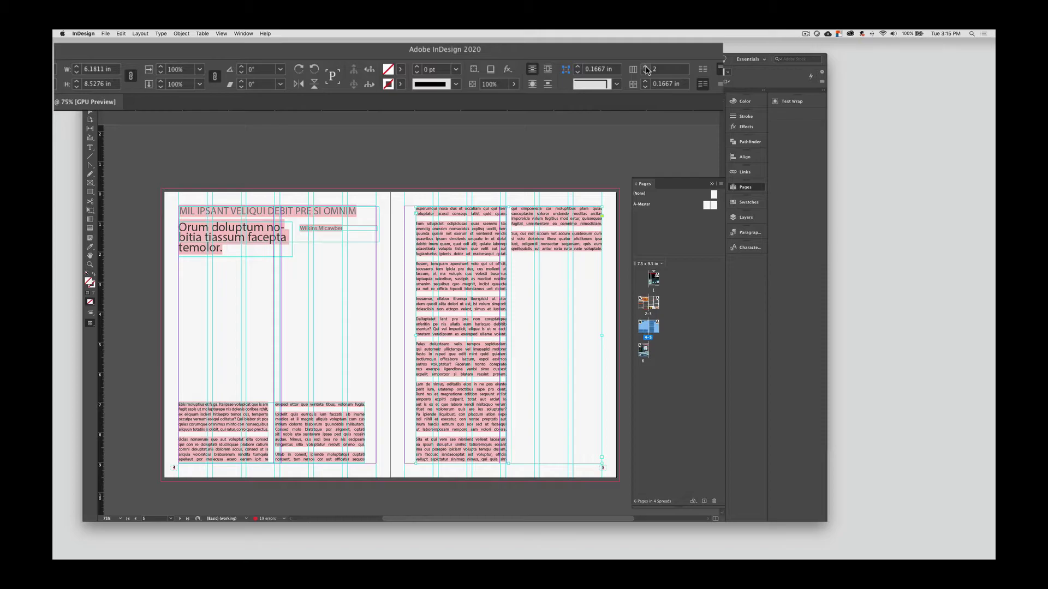
- Draw a rectangular placeholder frame about 6.56 by 2.63 in across the left page, between the pull quote and the body text
click(90, 184)
drag(178, 271, 377, 346)
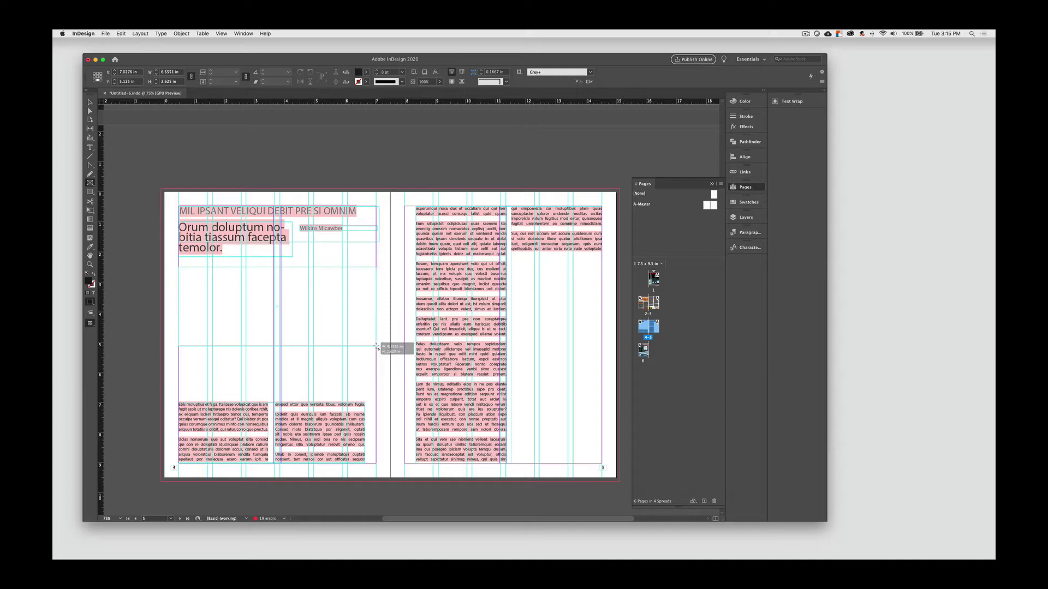
key(Right)
drag(376, 347, 376, 346)
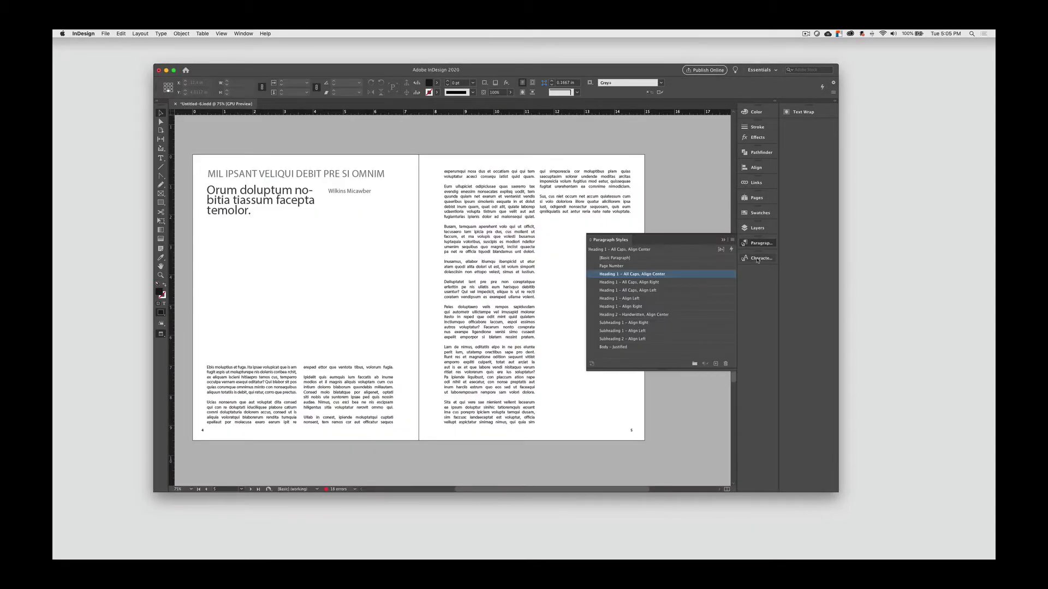
- Compare the template's character styles with its paragraph styles
click(758, 260)
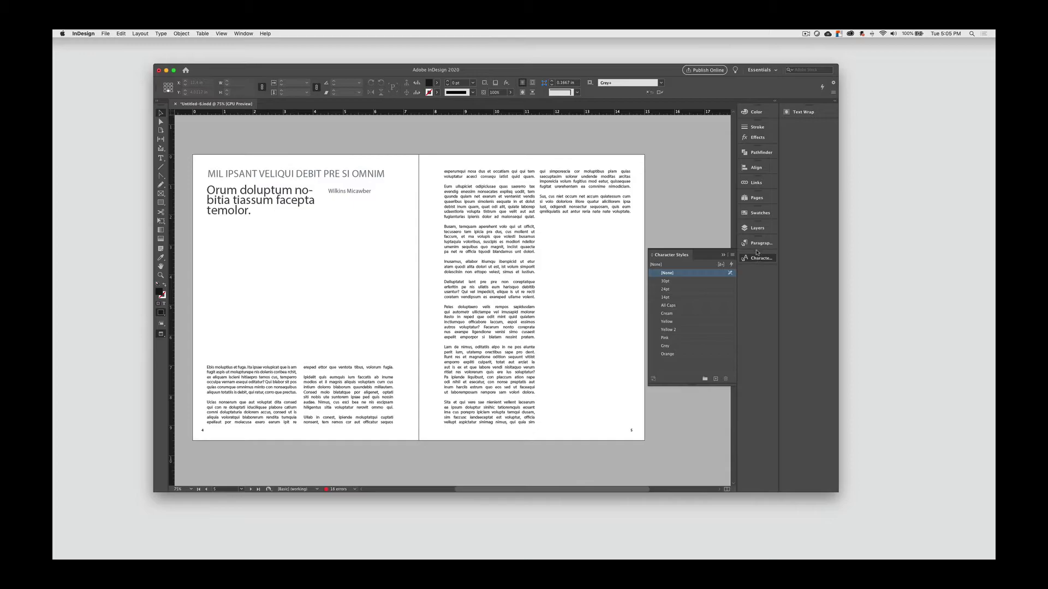
click(757, 244)
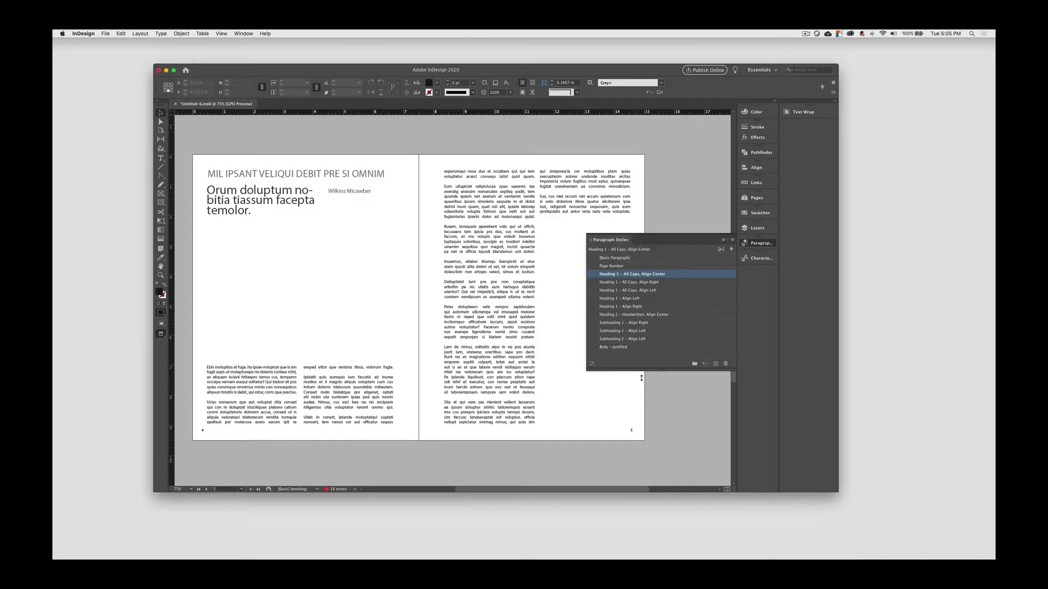
click(759, 258)
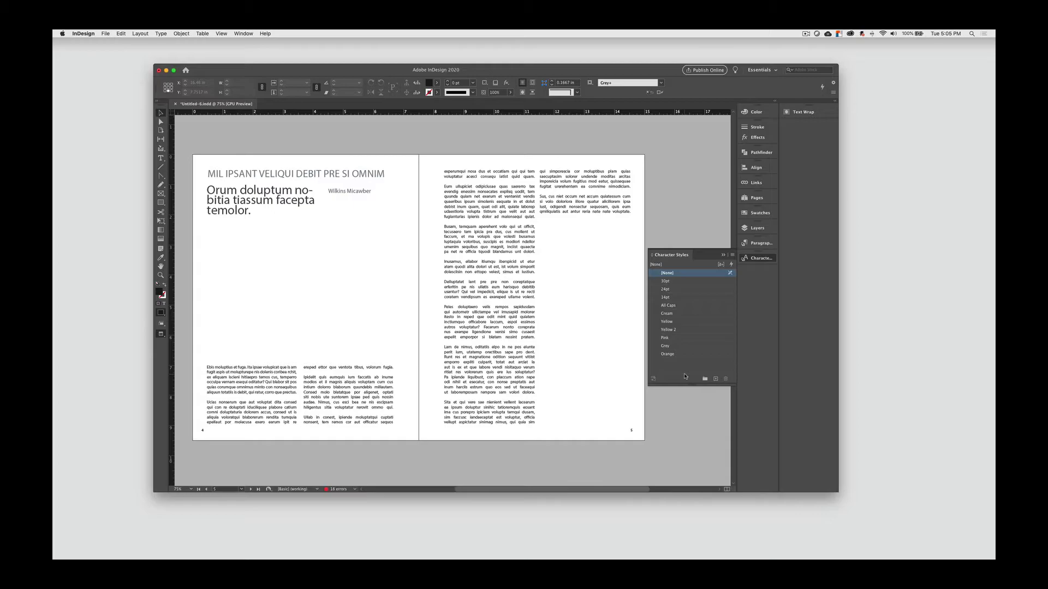
click(749, 243)
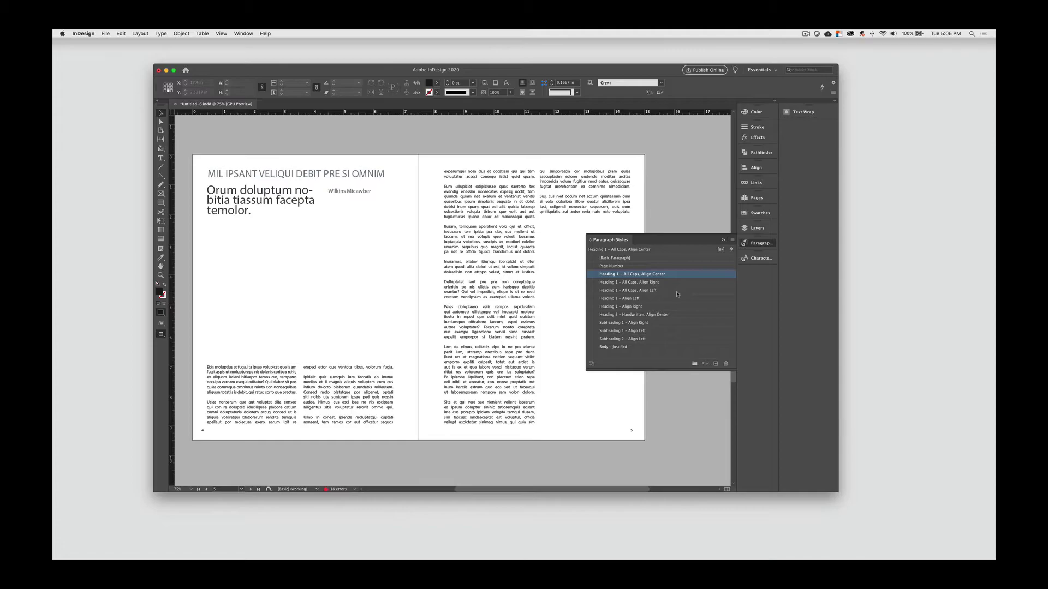
- Delete all paragraph styles from Page Number through Body – Justified, replacing each one in use with [Basic Paragraph]
click(638, 259)
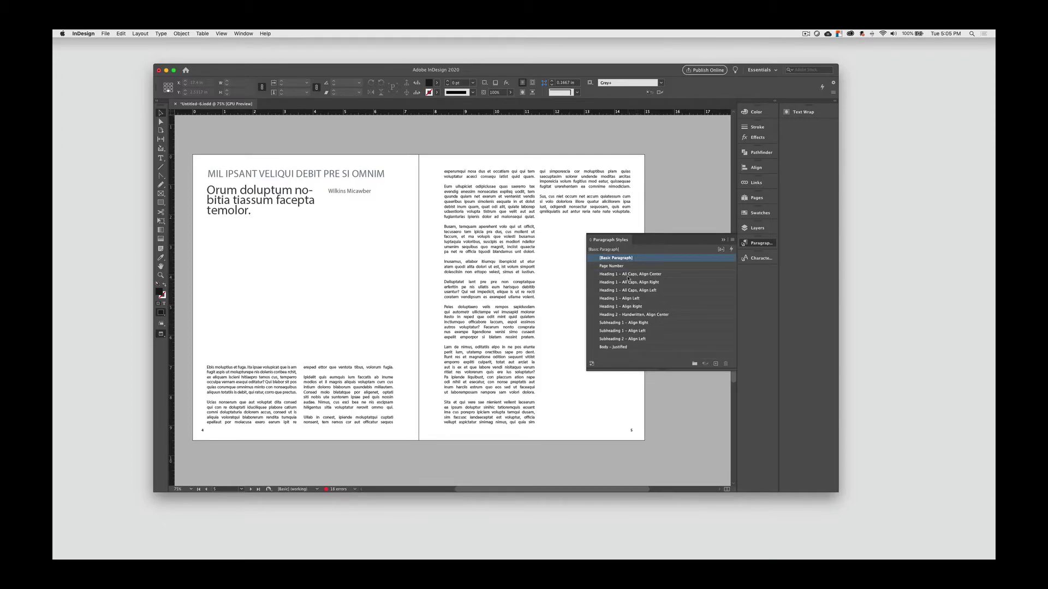
click(628, 265)
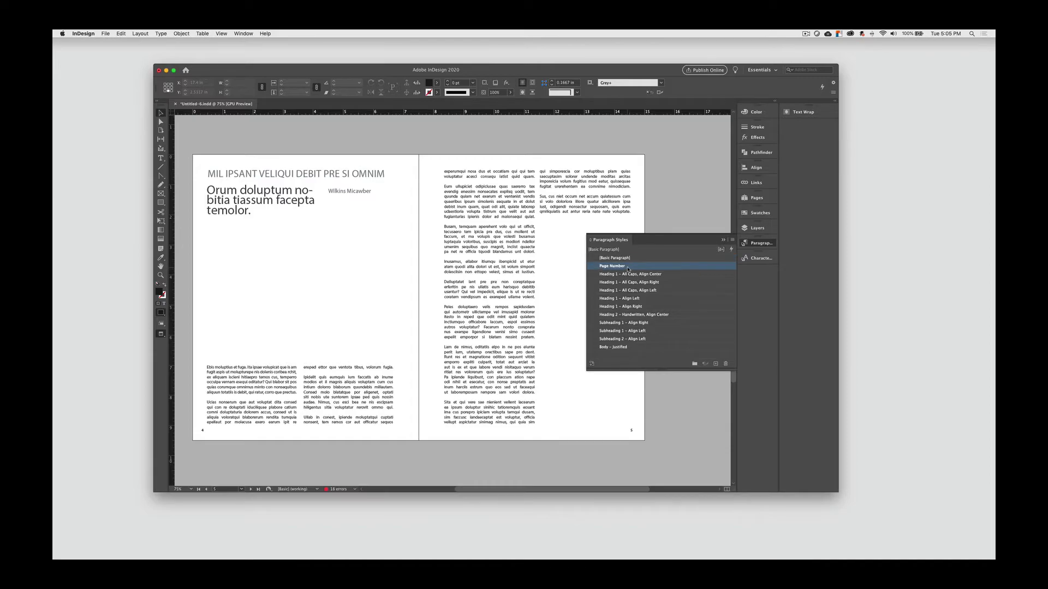
shift+click(639, 349)
click(725, 363)
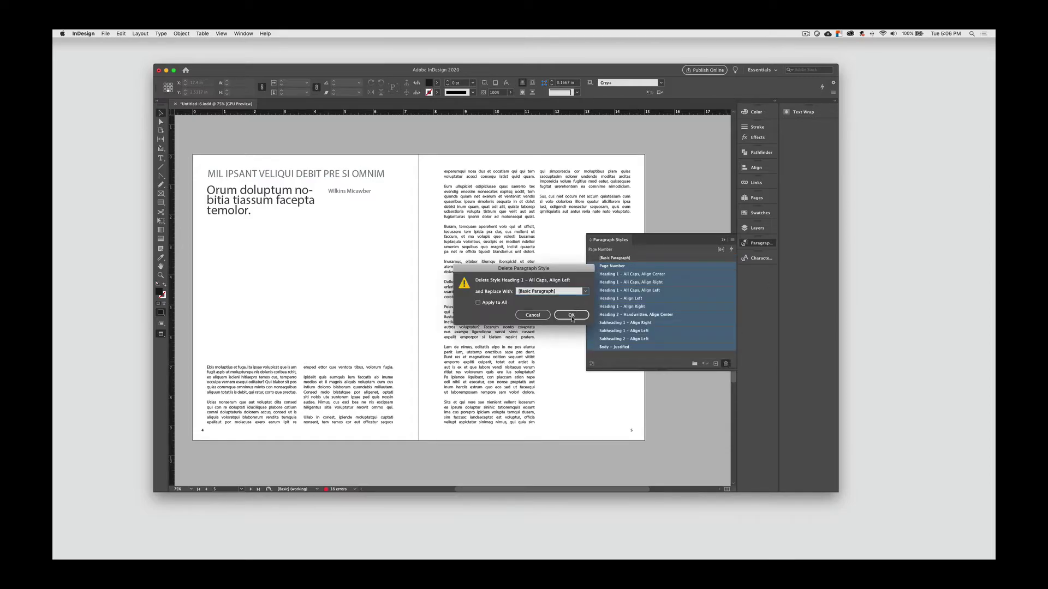
click(572, 316)
click(572, 316)
click(572, 315)
click(572, 316)
click(571, 316)
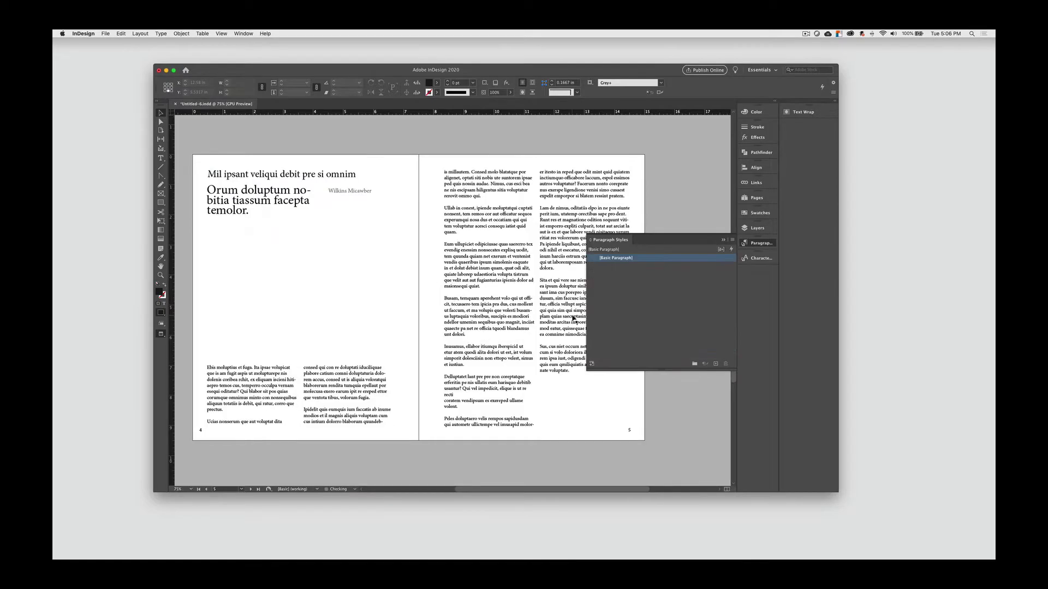
- Delete all character styles from 30pt through Orange, replacing each one in use with [None]
click(757, 259)
click(687, 282)
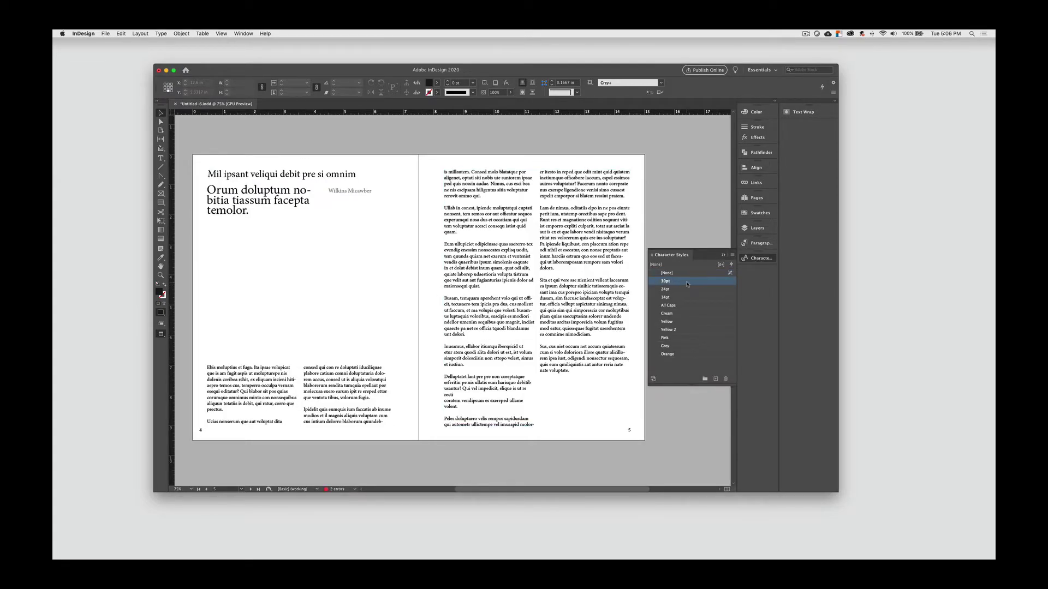
shift+click(693, 358)
click(726, 378)
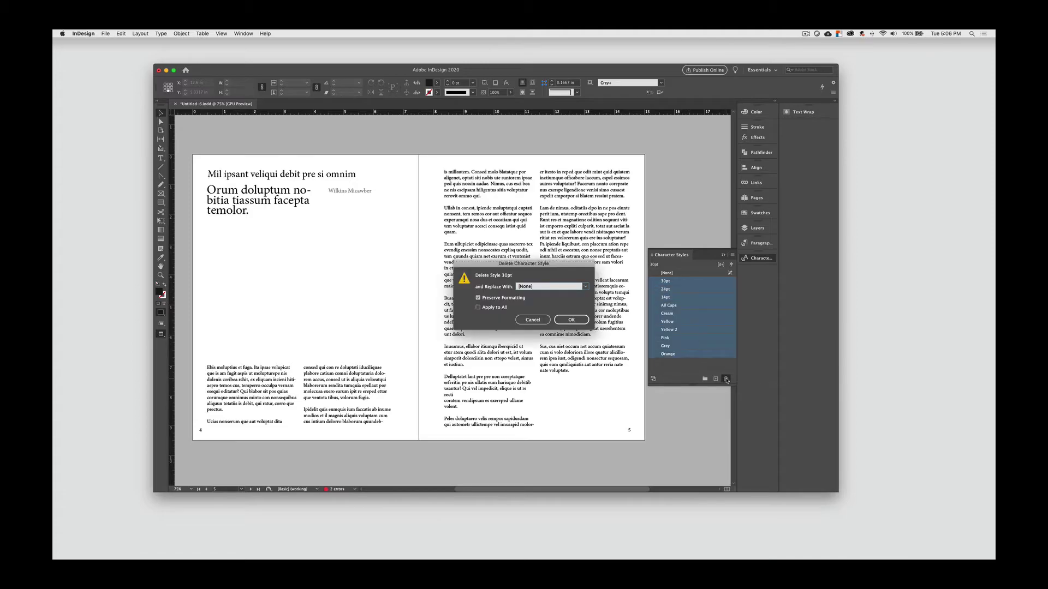
click(567, 321)
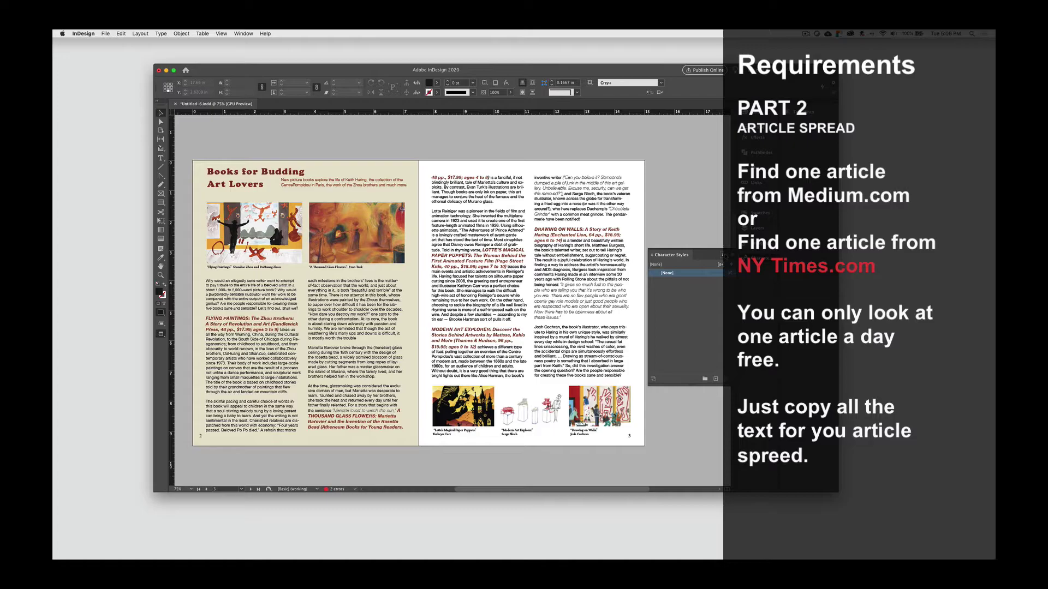
- Examine the headline, subheading, two-column body text and images on the finished "Books for Budding Art Lovers" spread
click(701, 241)
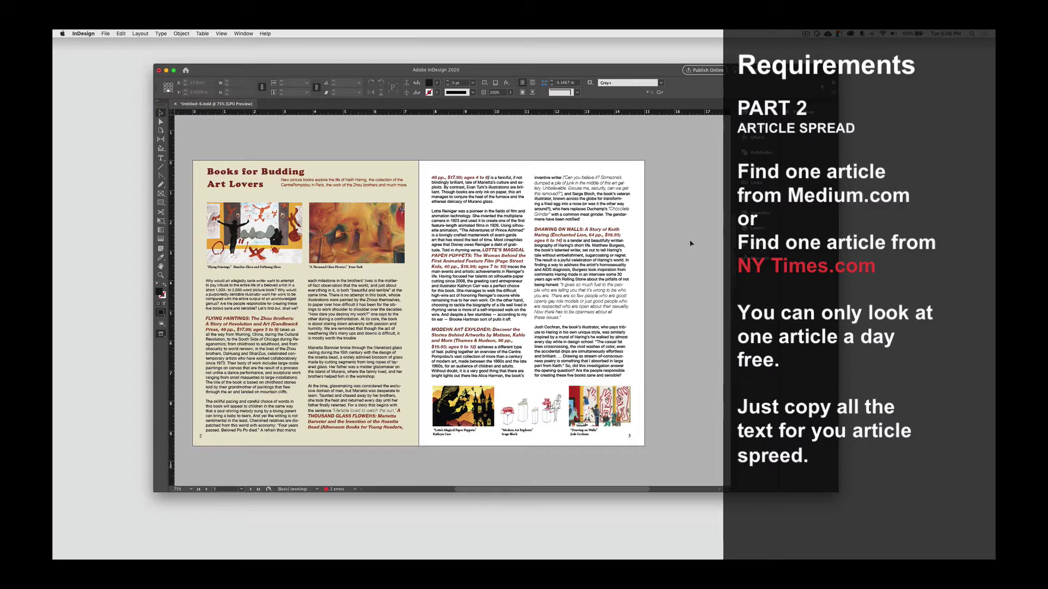
click(243, 182)
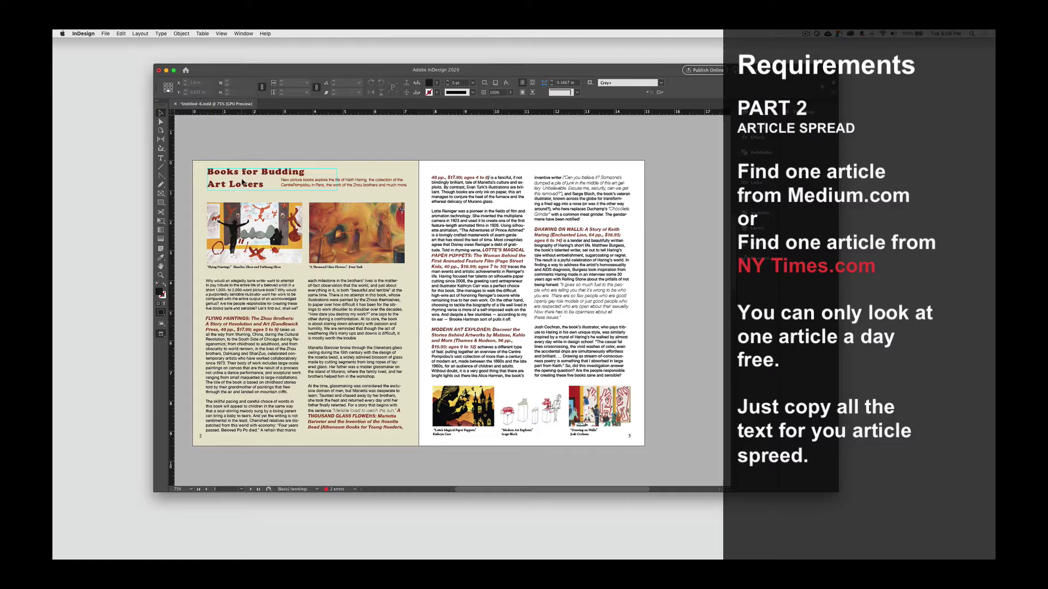
click(286, 183)
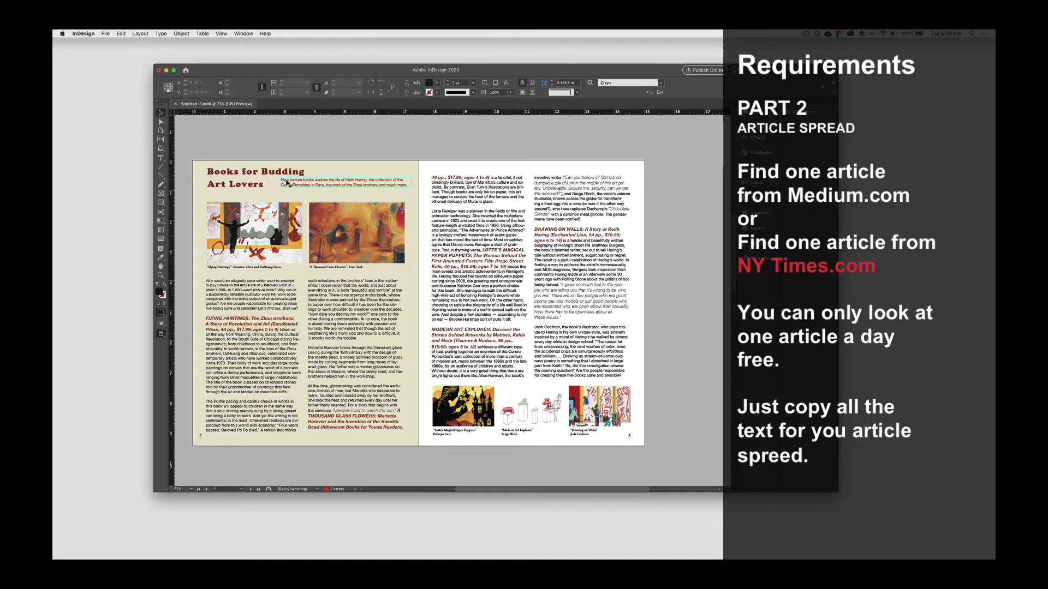
click(283, 325)
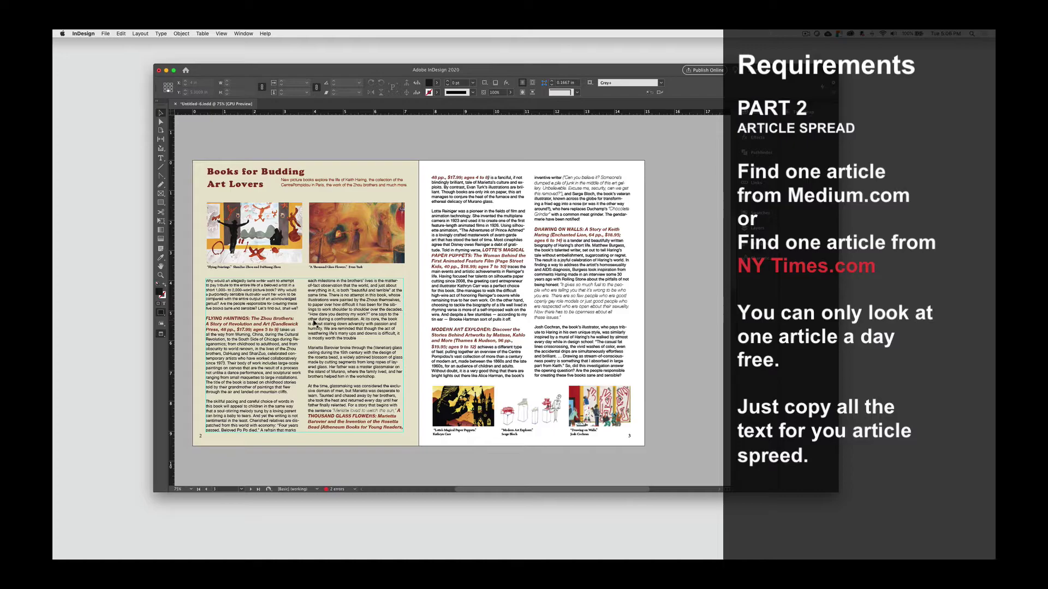
click(389, 253)
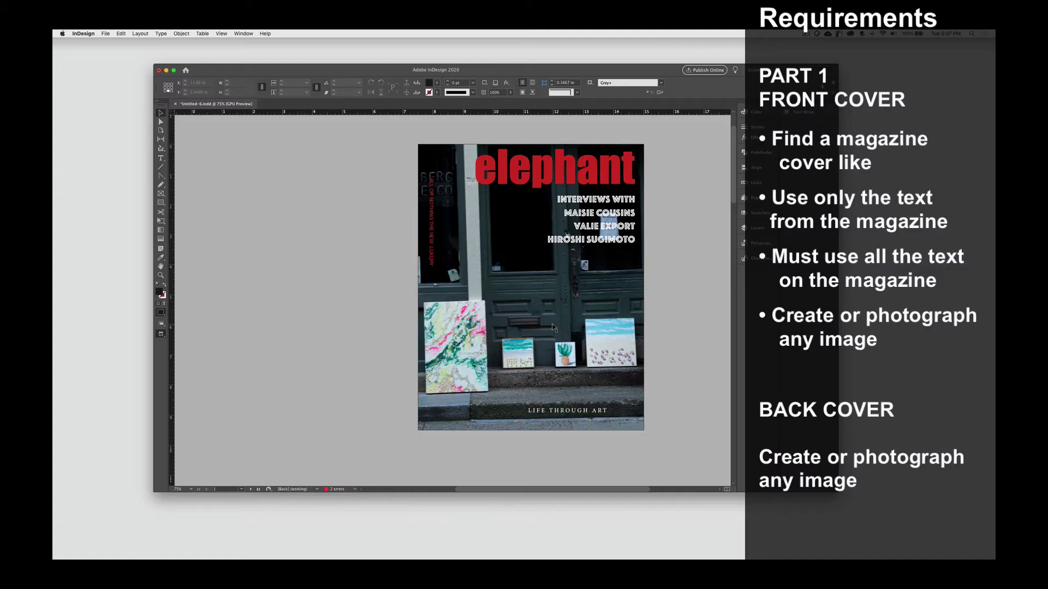
- Examine the text and images on the elephant front cover and the back cover
click(535, 288)
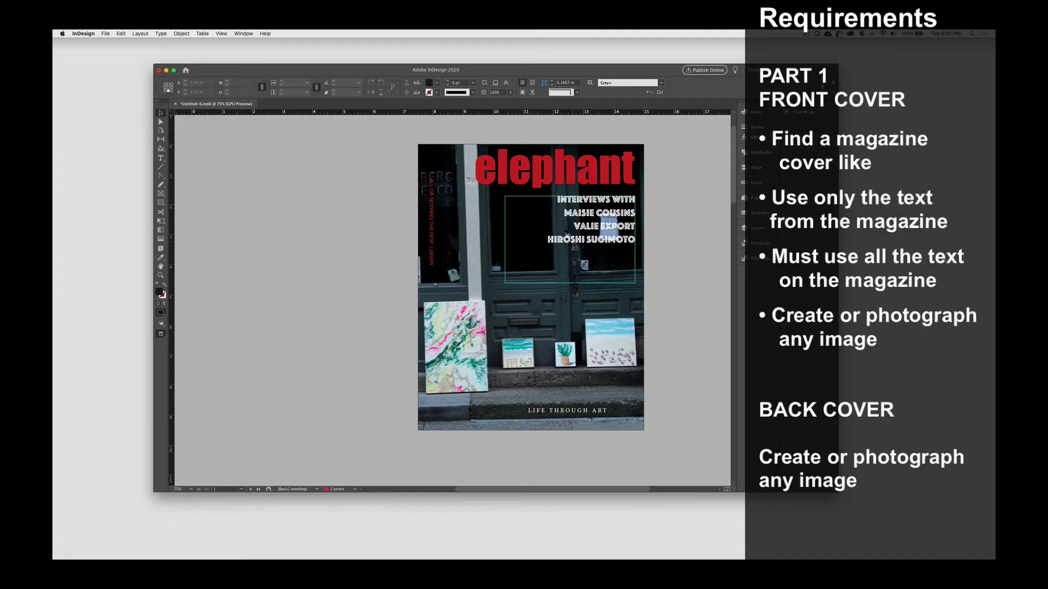
scroll(574, 247, down, 20)
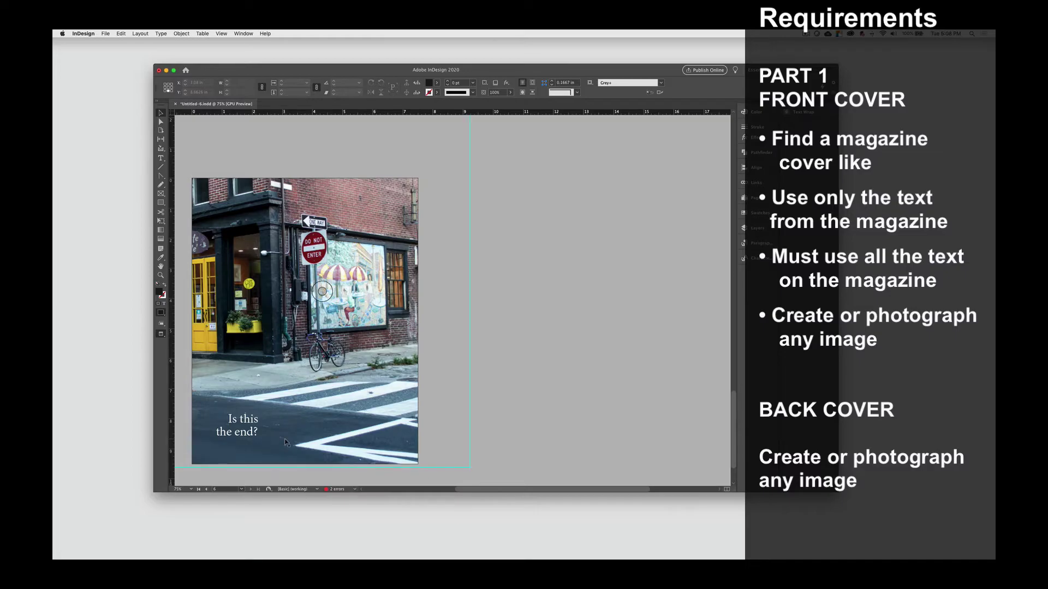
scroll(285, 442, up, 1)
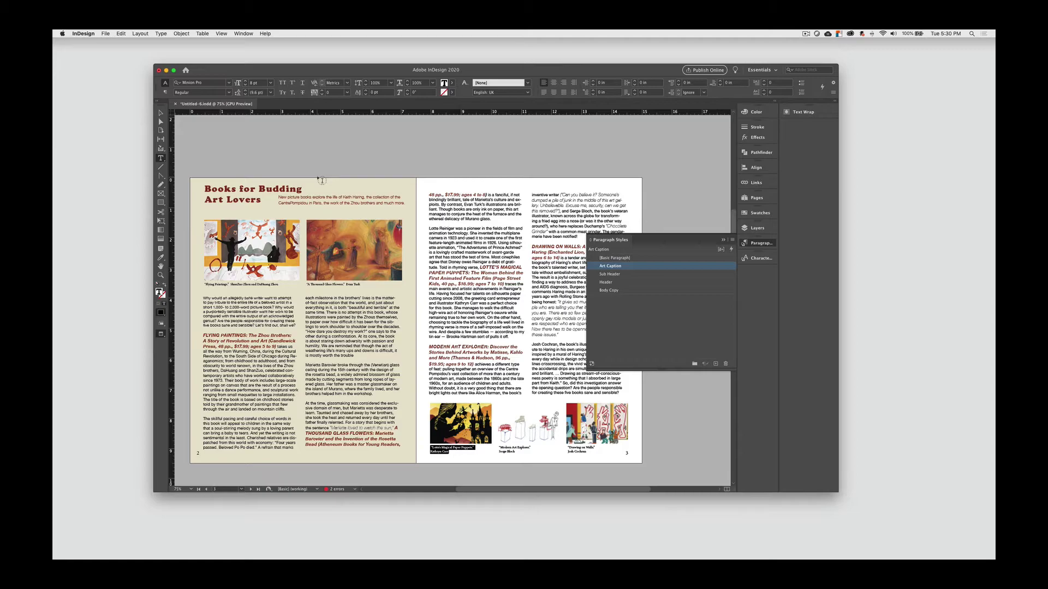
- Check which paragraph styles the spread's headline, subheading, art caption and body text use
drag(261, 201, 204, 190)
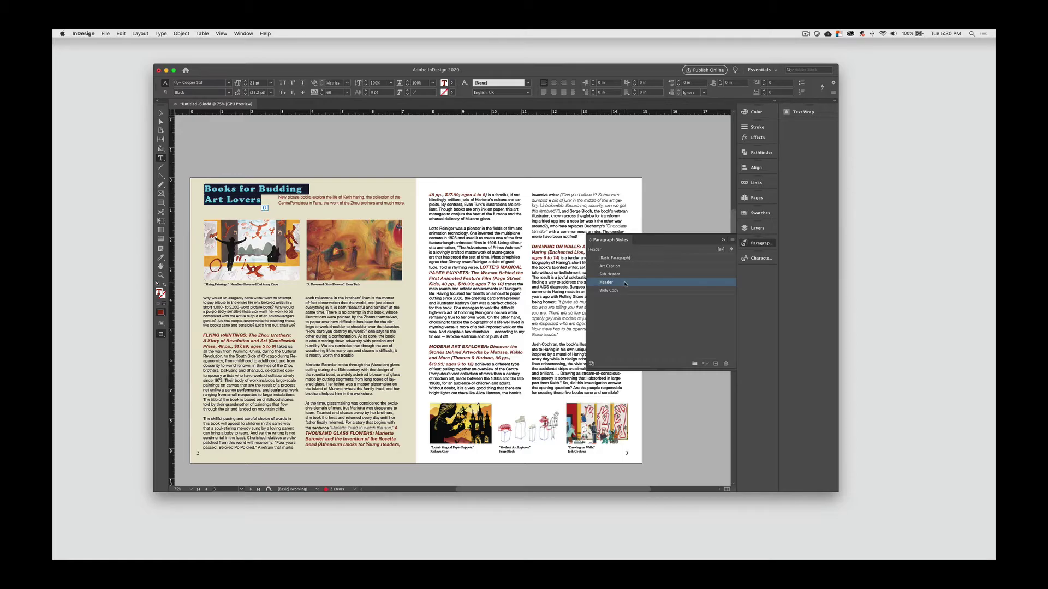
drag(405, 204, 277, 197)
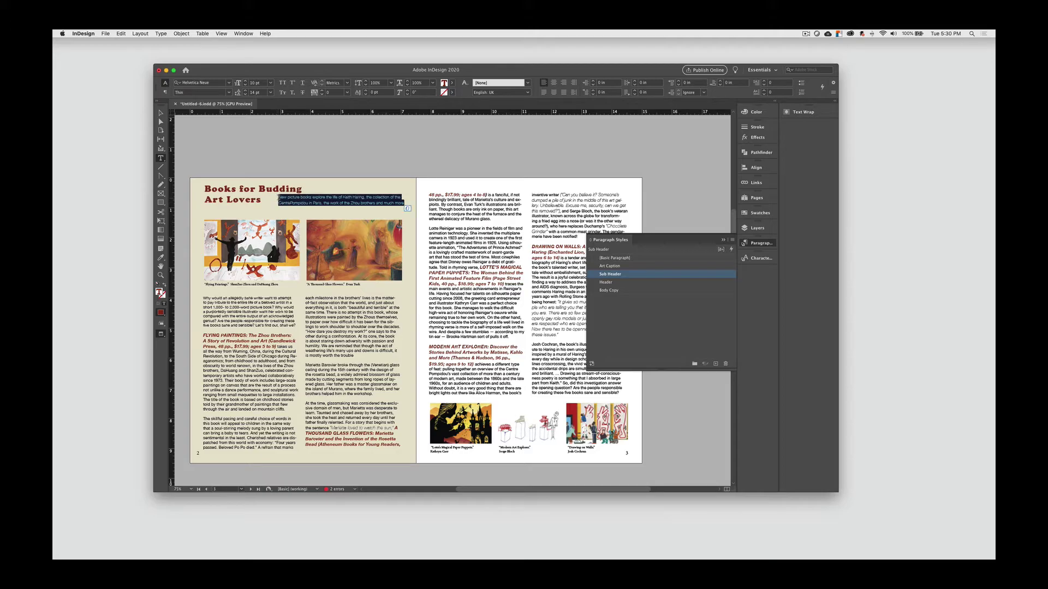
drag(450, 453, 430, 447)
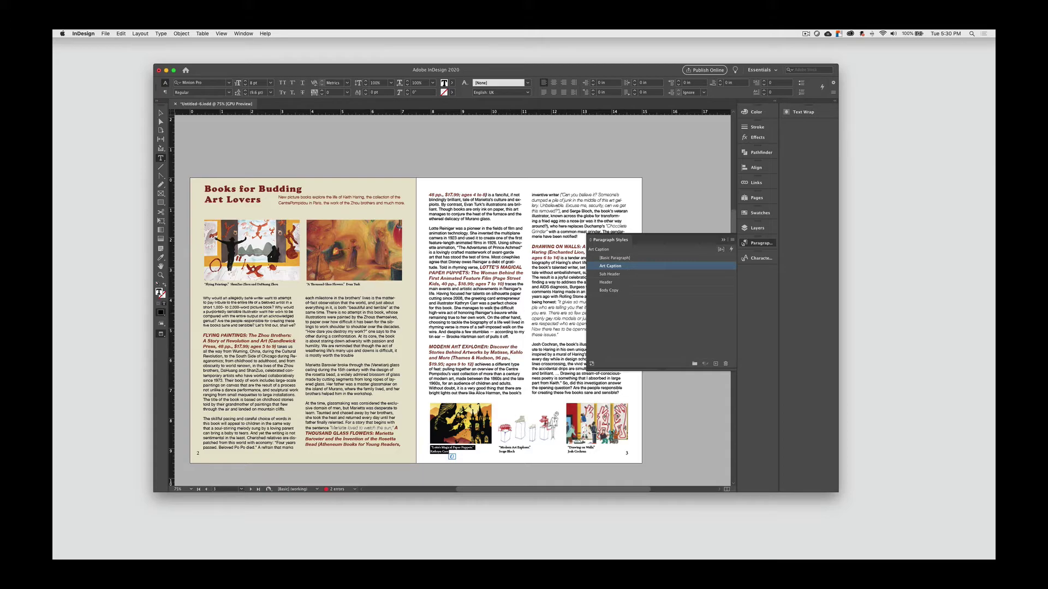
click(496, 322)
drag(275, 322, 220, 299)
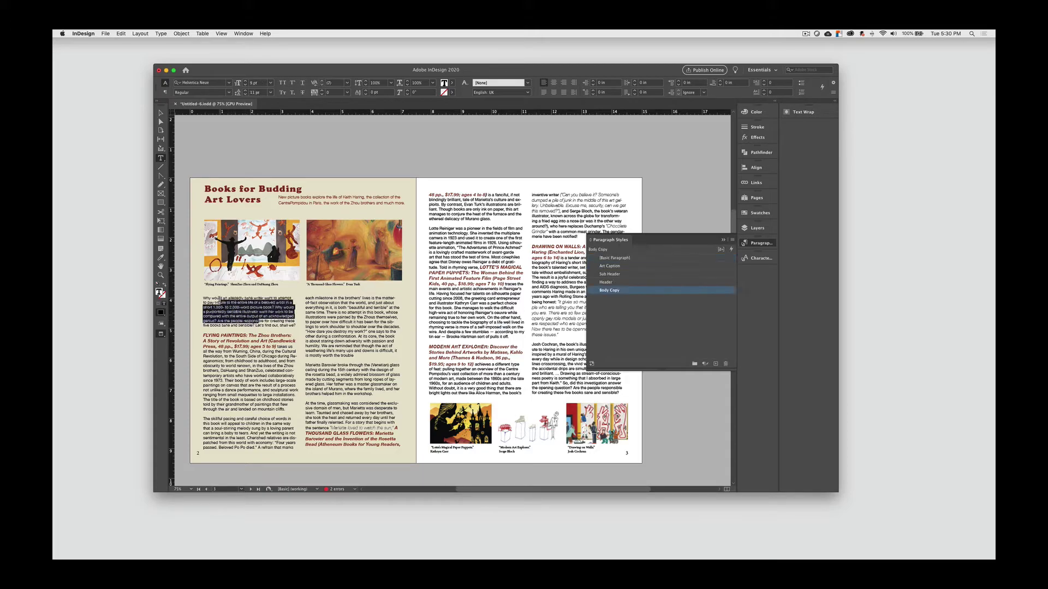
- Check which character styles format the "FLYING PAINTINGS" book title and the italic quotation in the last column
click(761, 259)
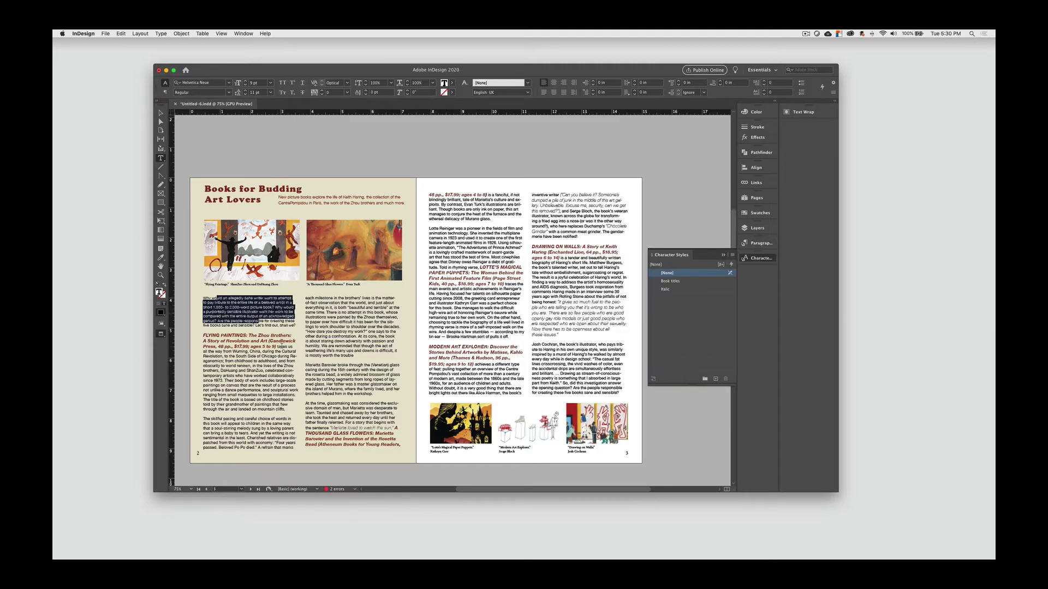
drag(276, 348, 203, 335)
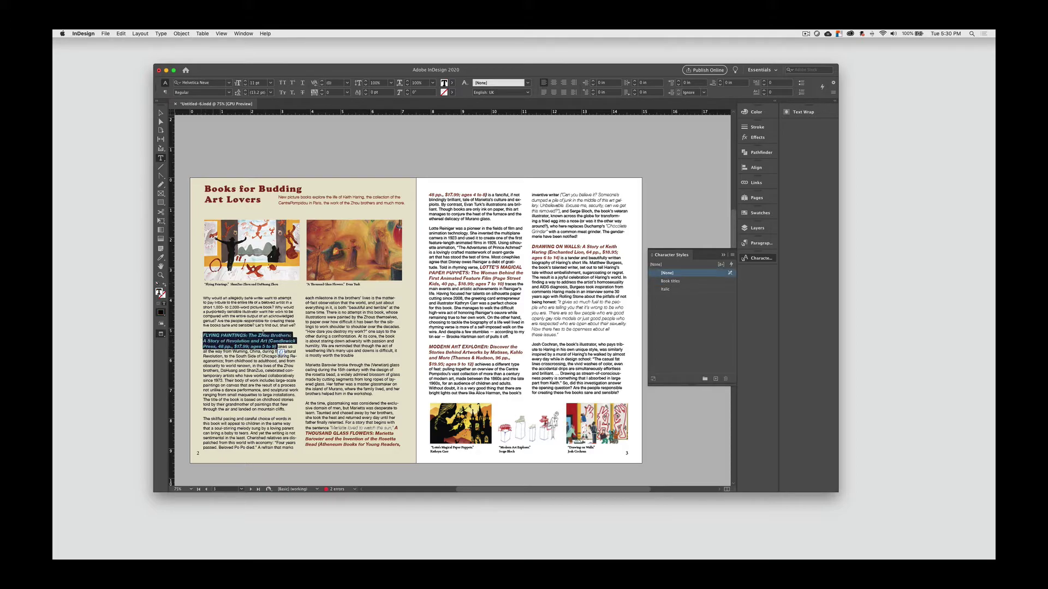
click(676, 282)
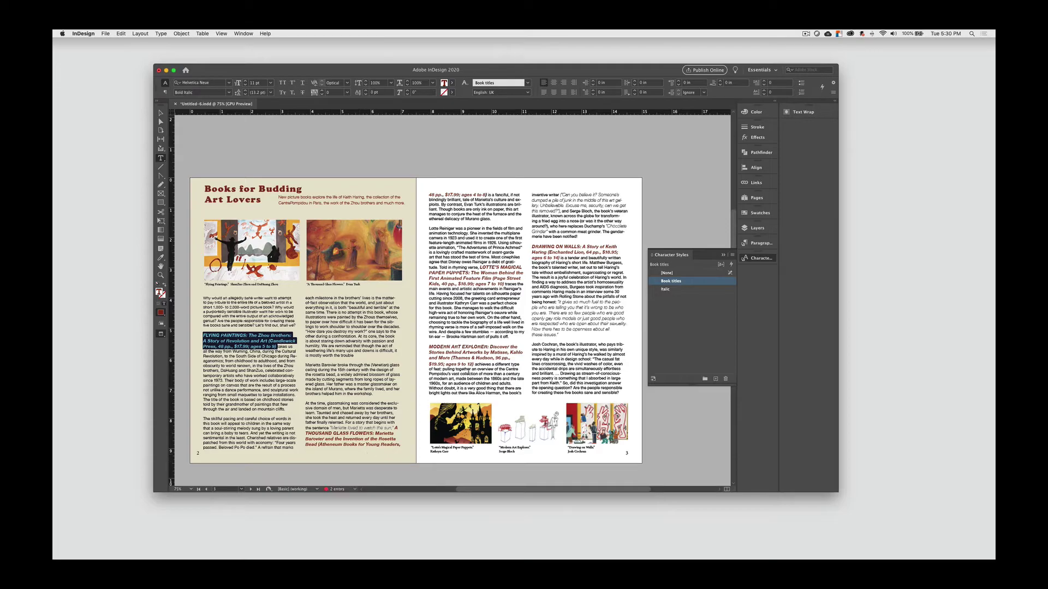
drag(559, 335, 557, 302)
click(682, 289)
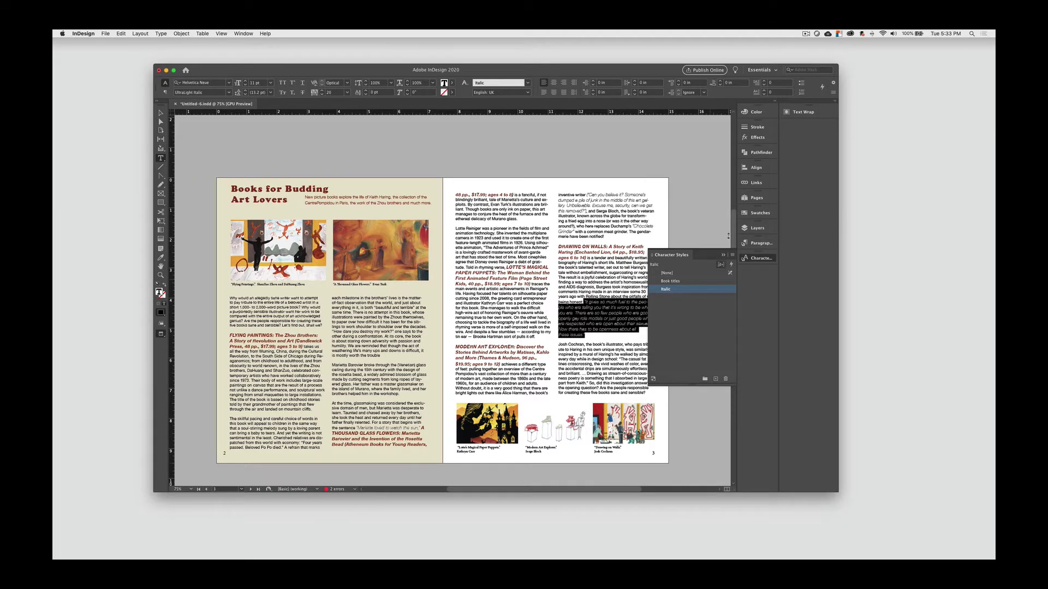
click(721, 254)
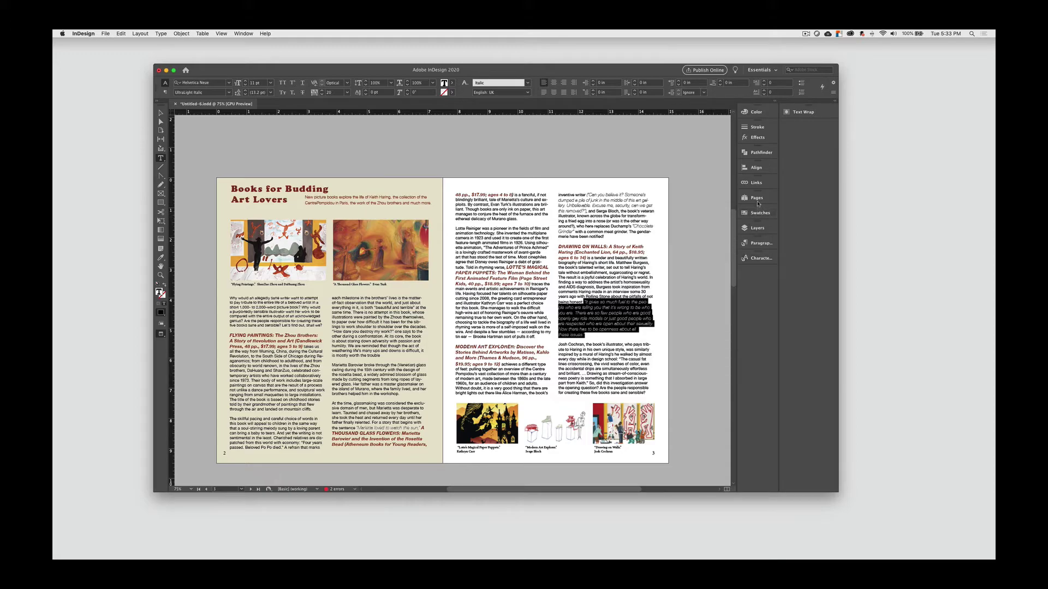
- Delete the spread containing pages 4 and 5 from the document
click(757, 198)
click(661, 308)
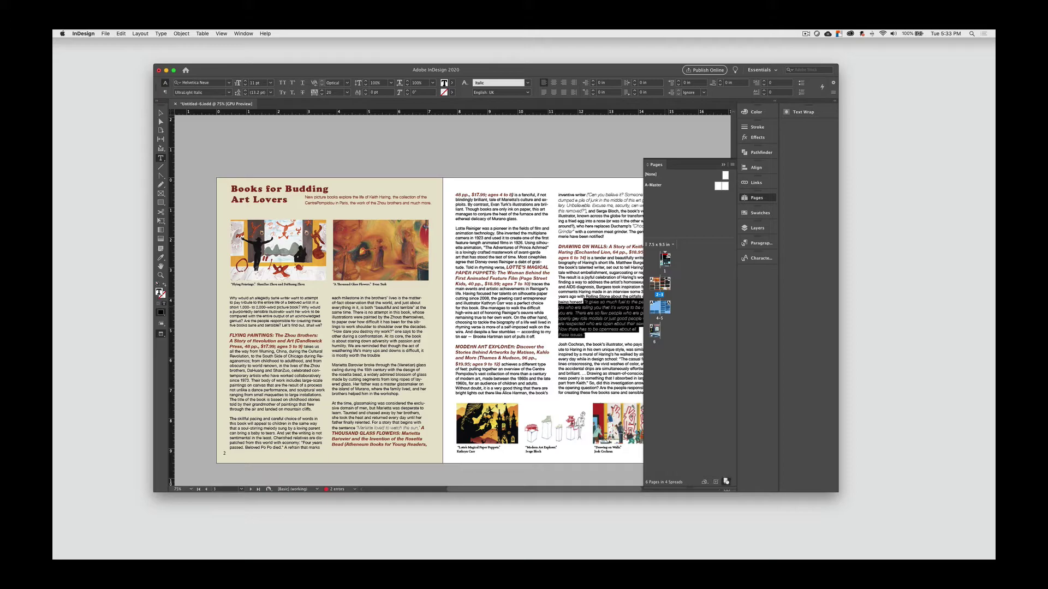
click(725, 482)
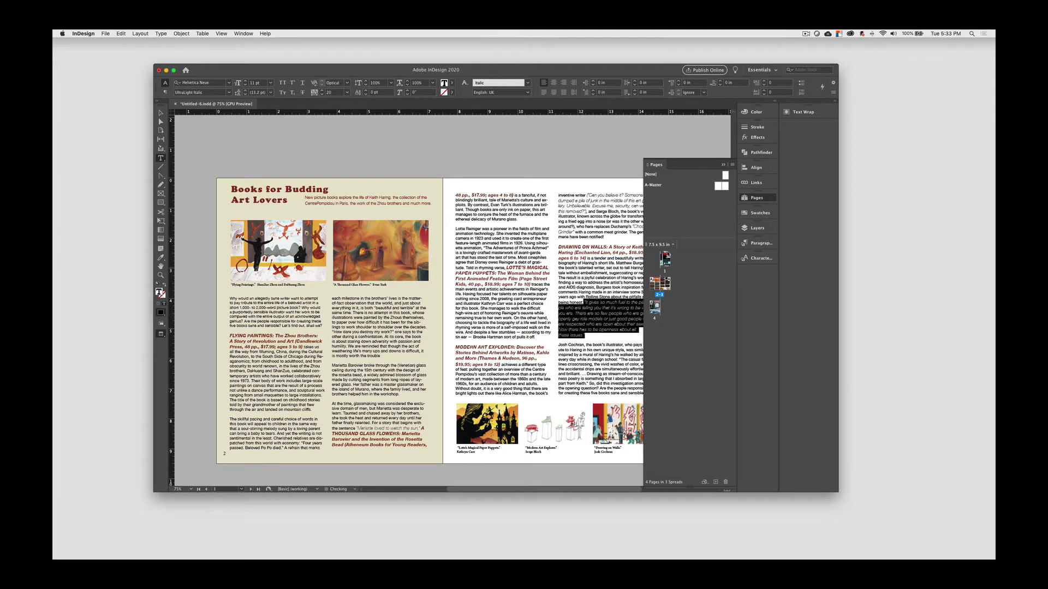
- Review the front cover, article spread and back cover pages, and show the document's linked files
double_click(666, 261)
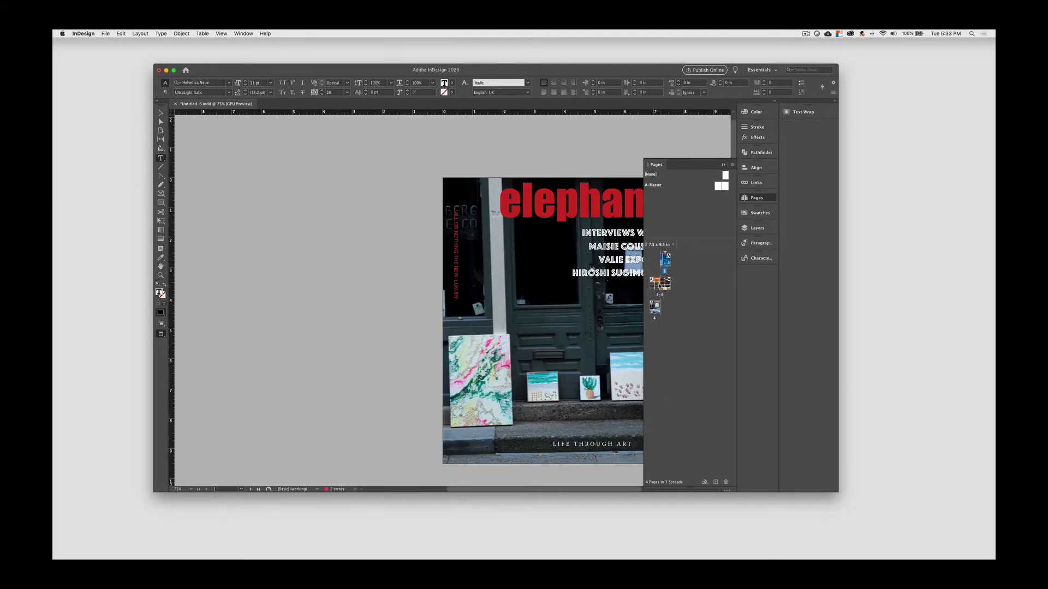
double_click(659, 285)
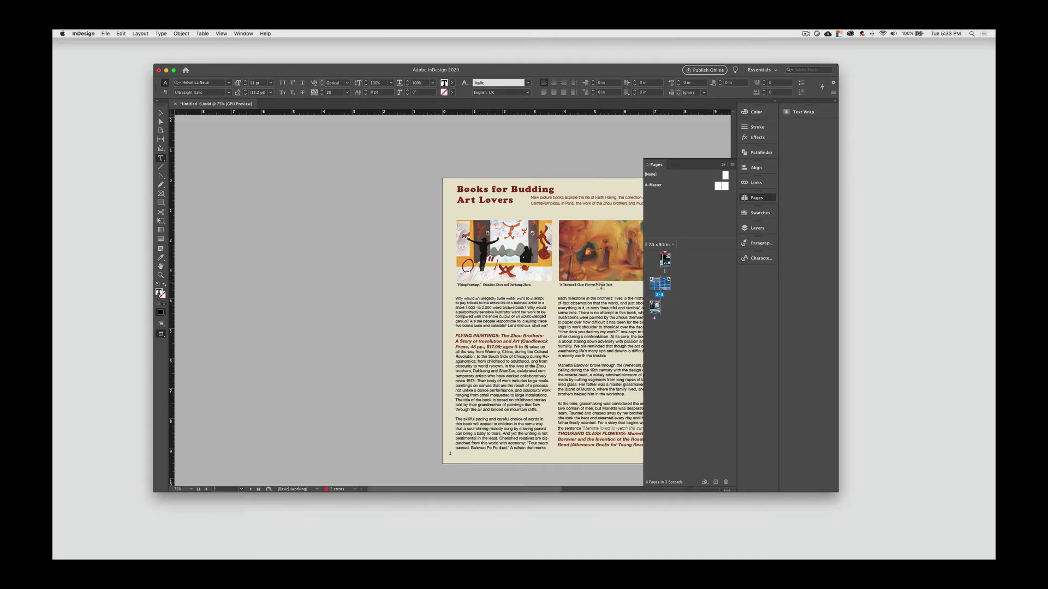
scroll(598, 285, right, 10)
scroll(597, 284, left, 1)
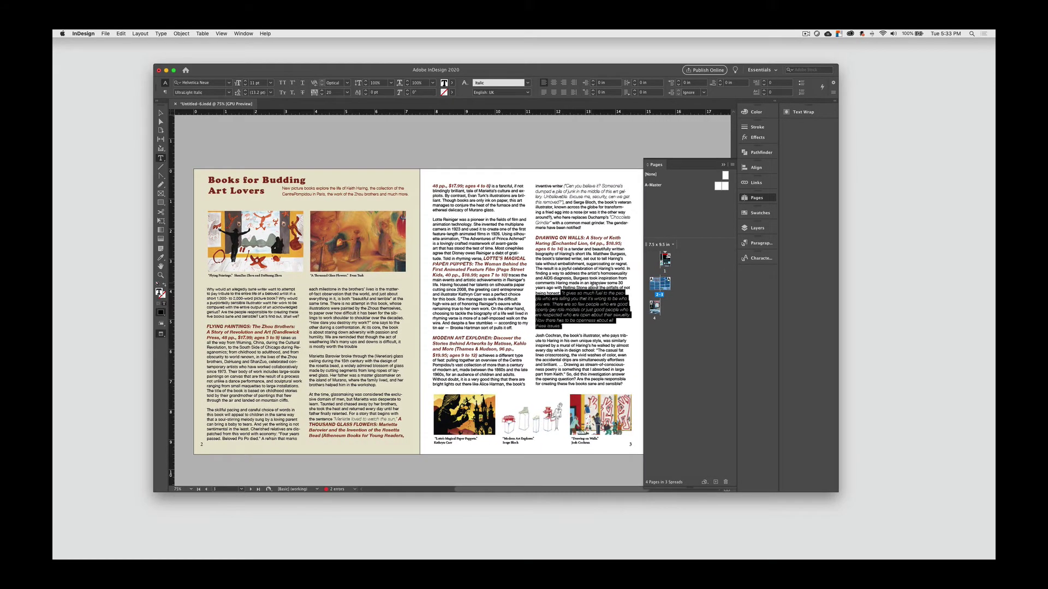
key(Right)
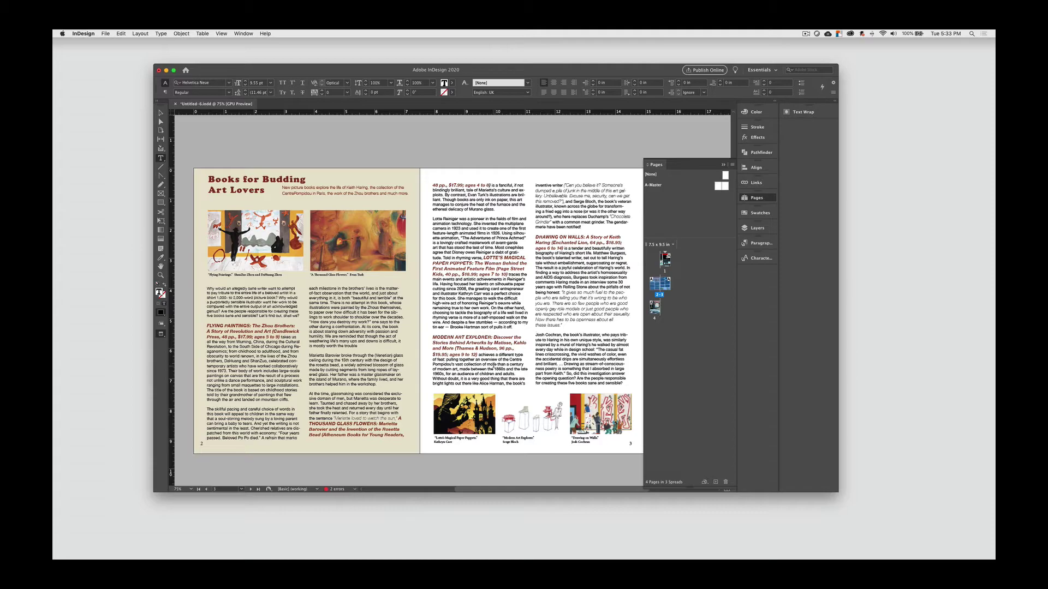
double_click(655, 308)
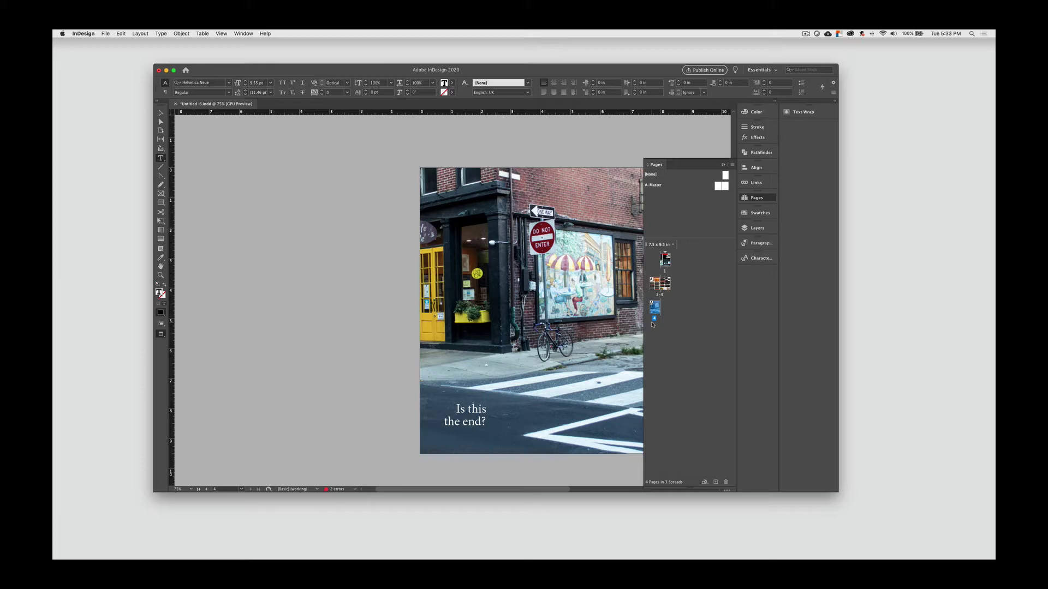
scroll(488, 311, right, 3)
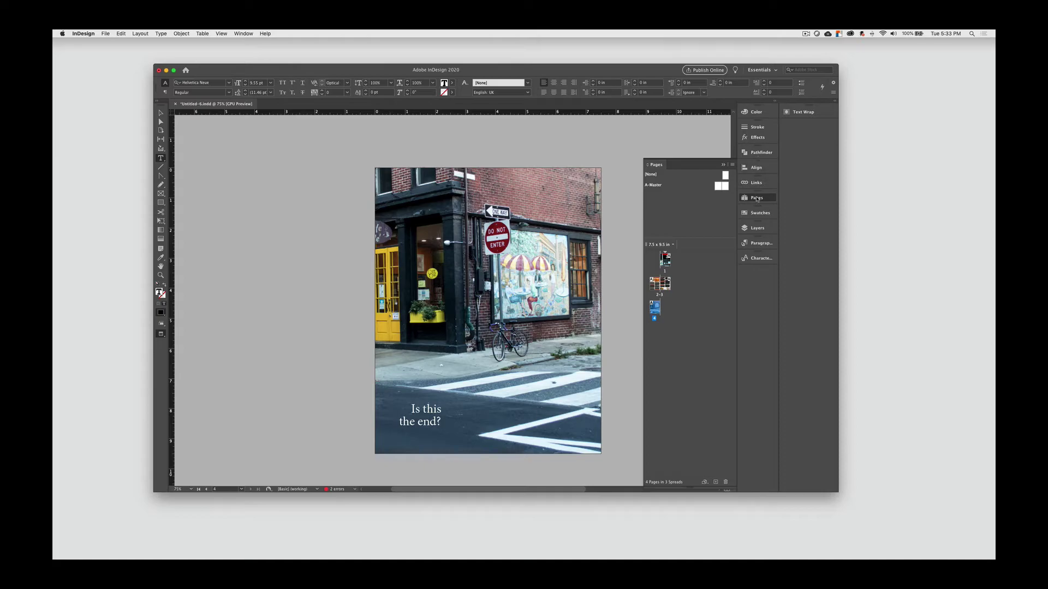
click(756, 184)
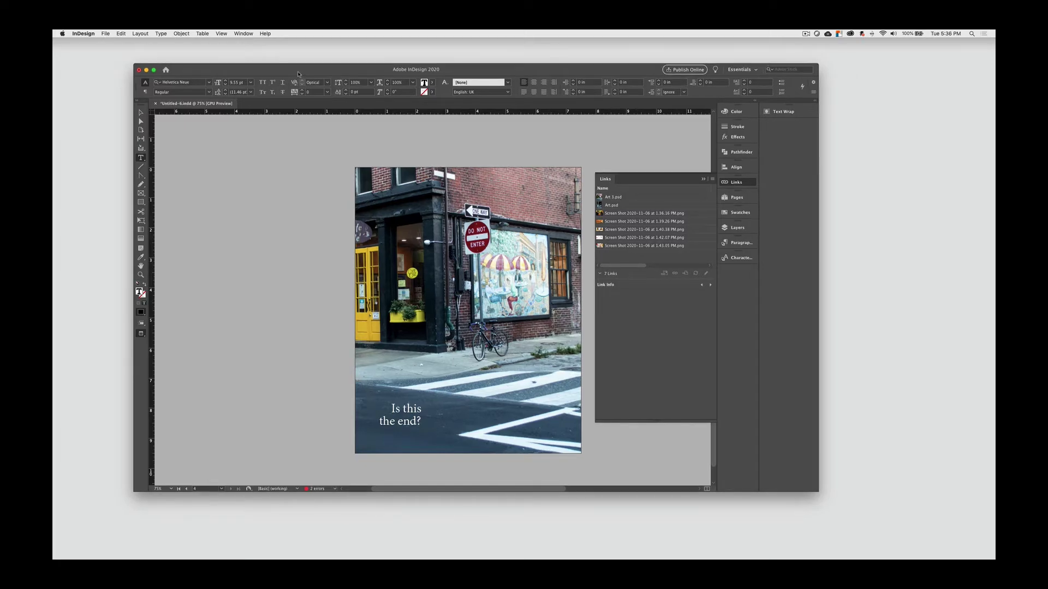
- Find the missing Phosphate Regular font and replace it throughout the document with Minion Pro Regular
click(160, 34)
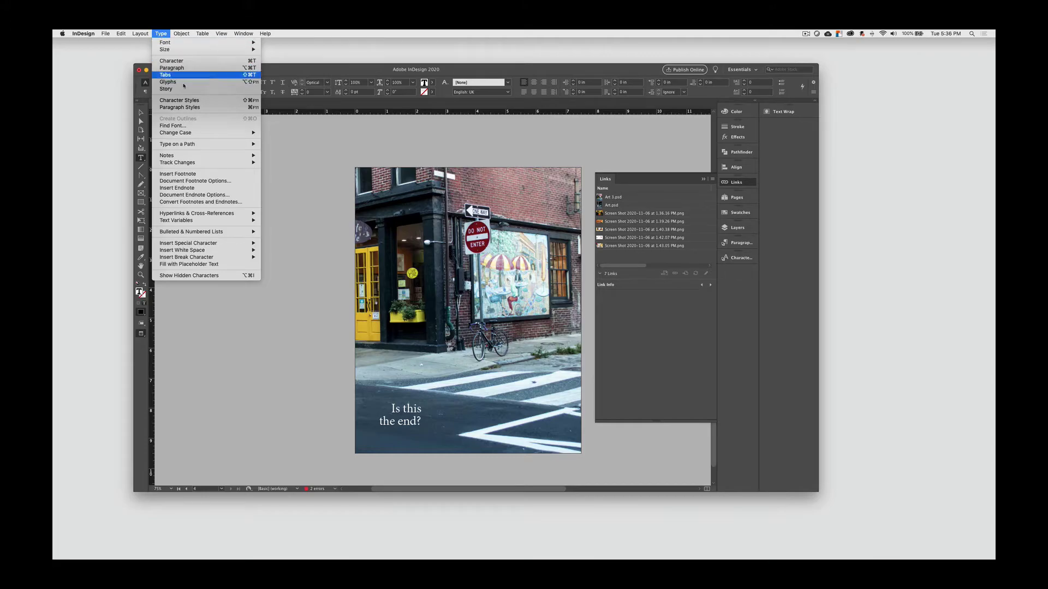
click(192, 127)
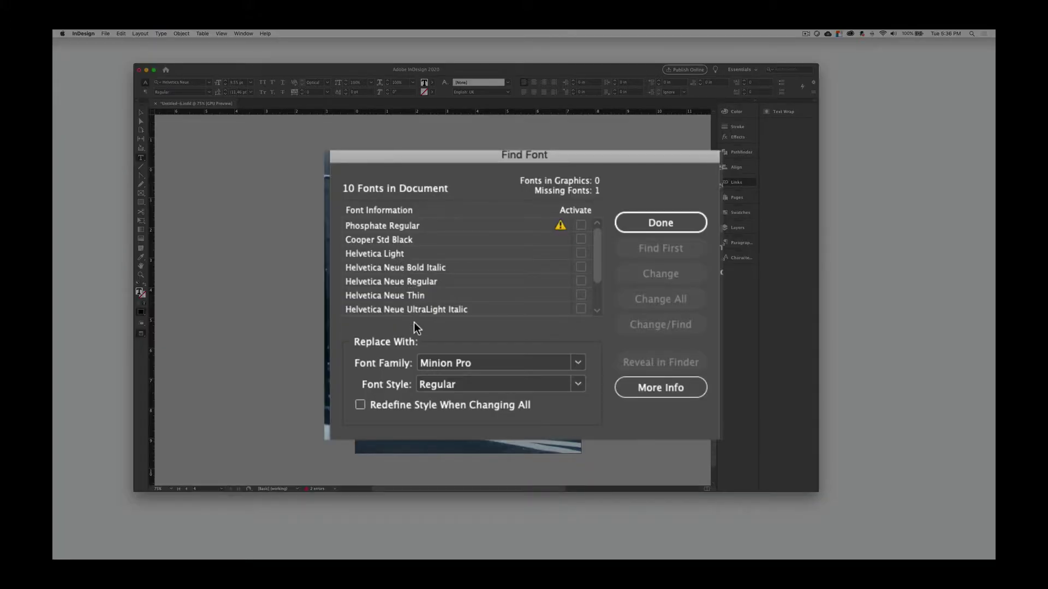
click(582, 225)
click(652, 298)
click(583, 227)
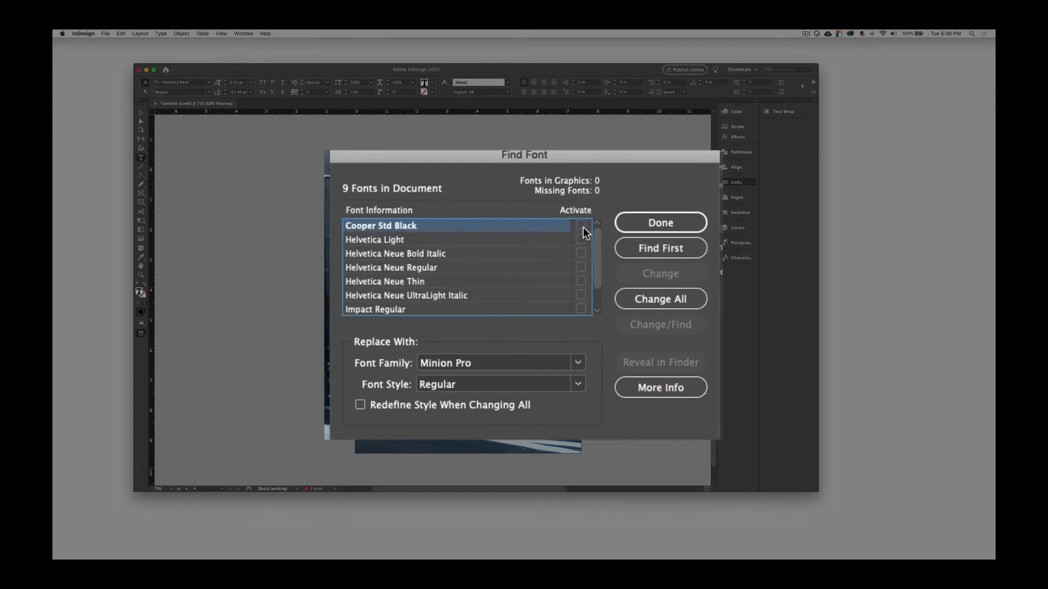
- Replace the Phosphate Inline font throughout the document with Helvetica Neue Regular
scroll(425, 286, down, 2)
click(583, 309)
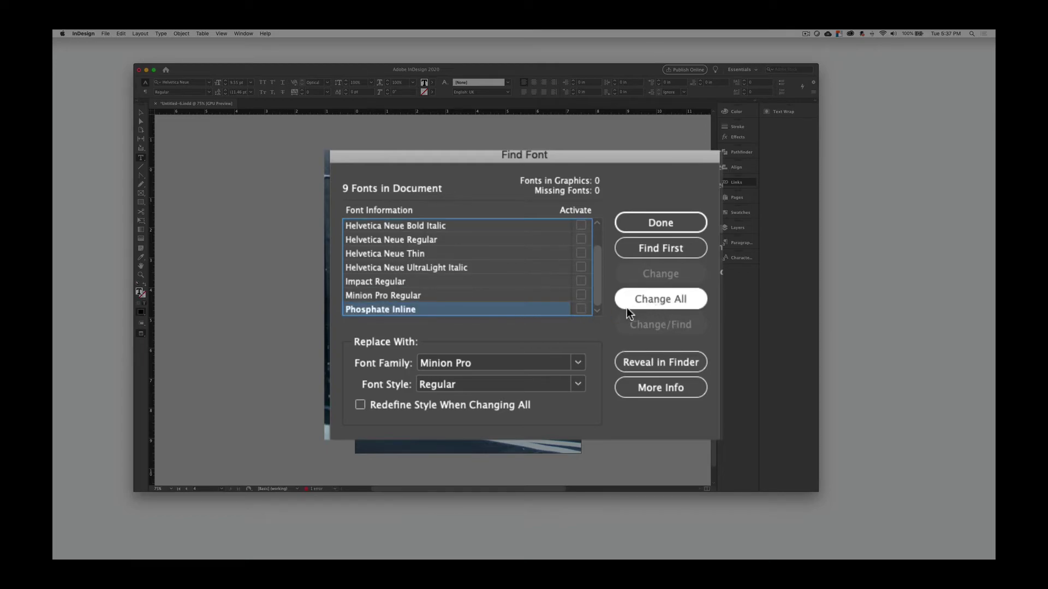
click(579, 361)
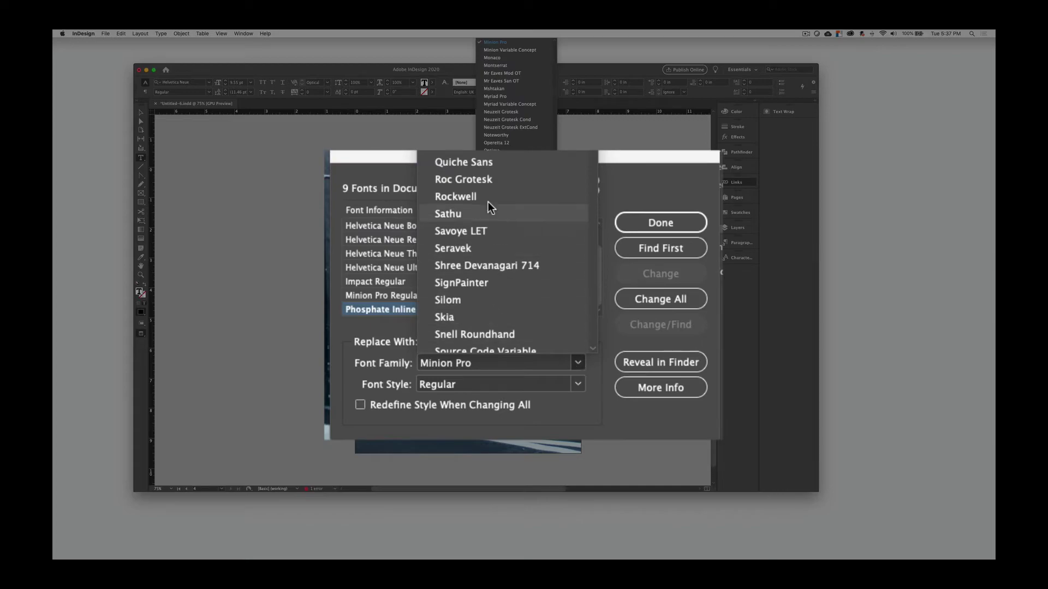
scroll(488, 205, up, 10)
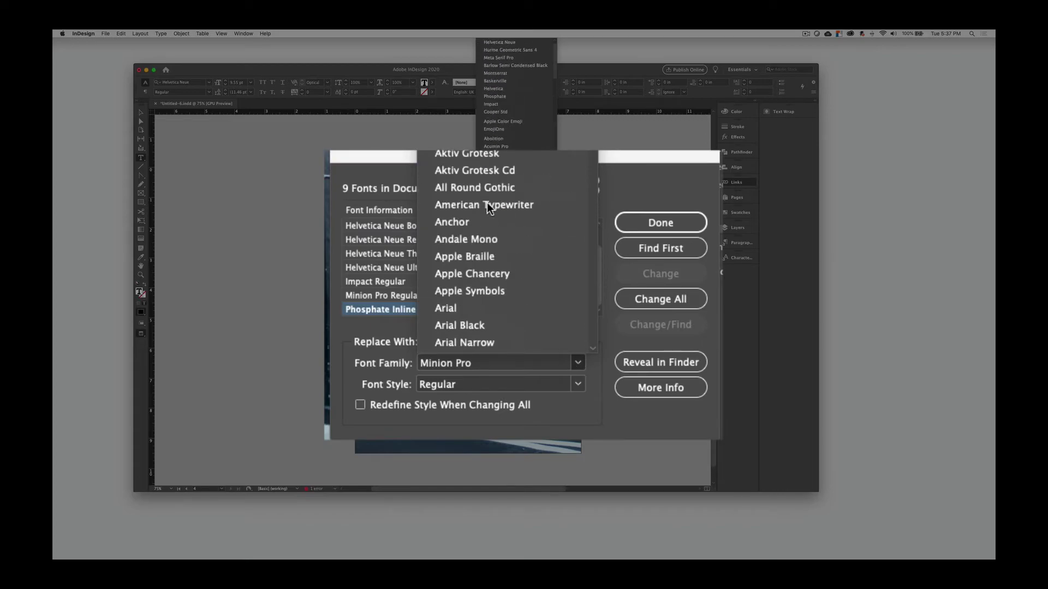
click(499, 42)
click(662, 299)
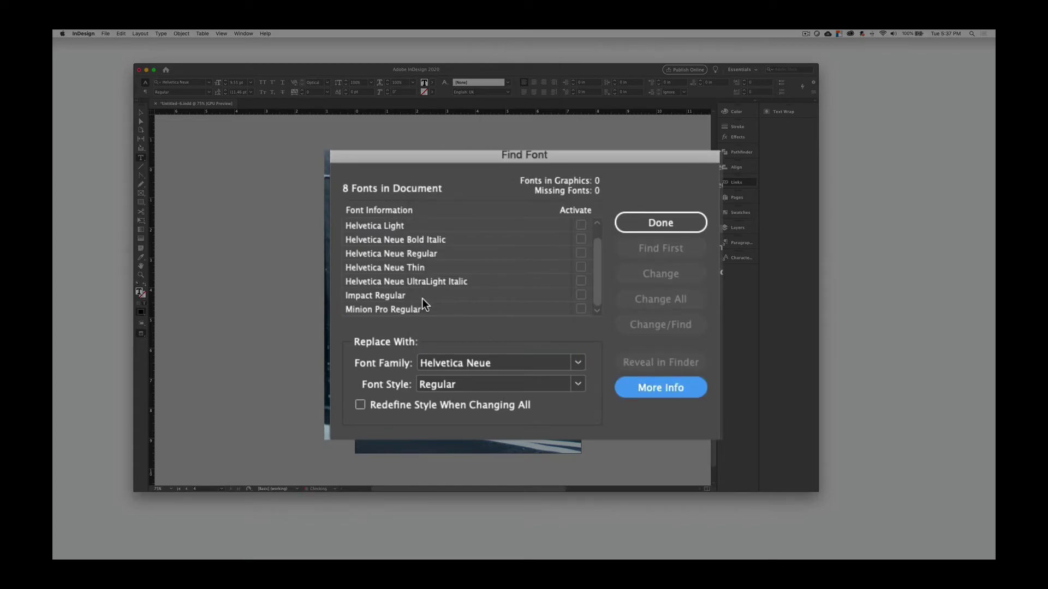
- Replace Minion Pro Regular throughout the document with Helvetica Neue Regular and finish the font replacement
click(398, 310)
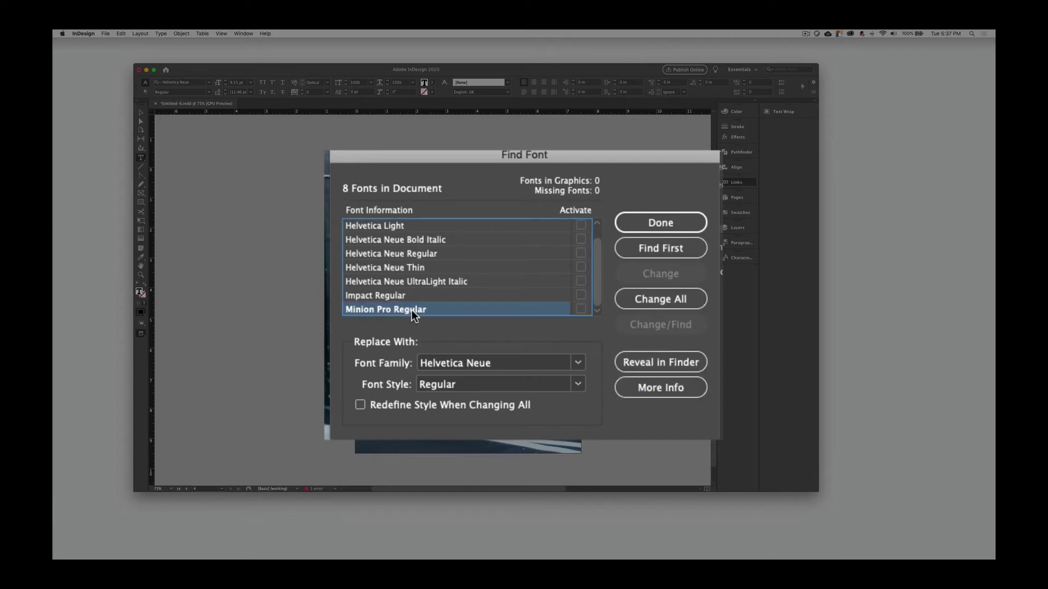
click(660, 300)
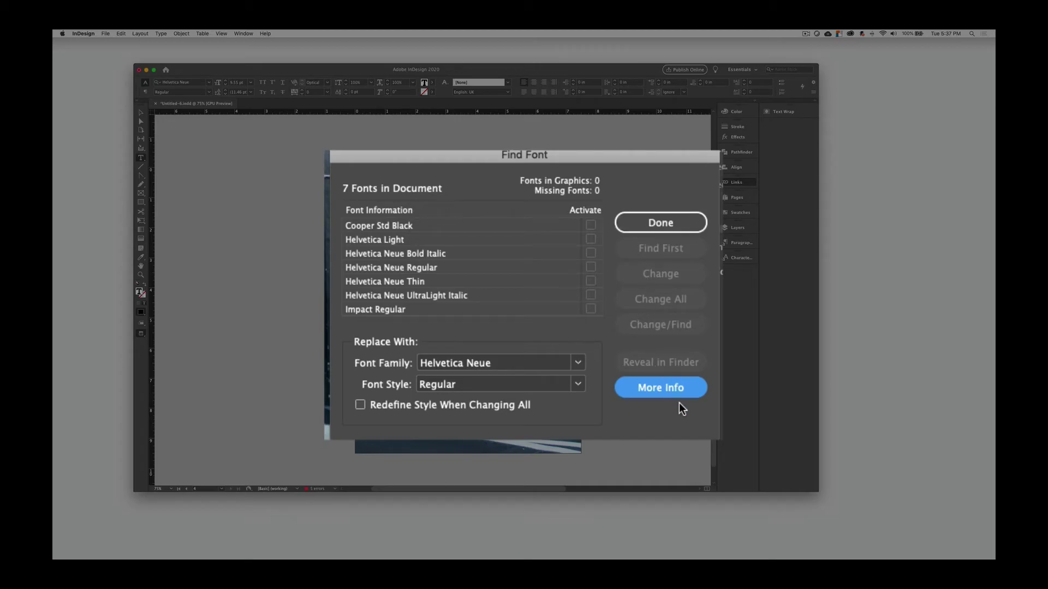
click(651, 226)
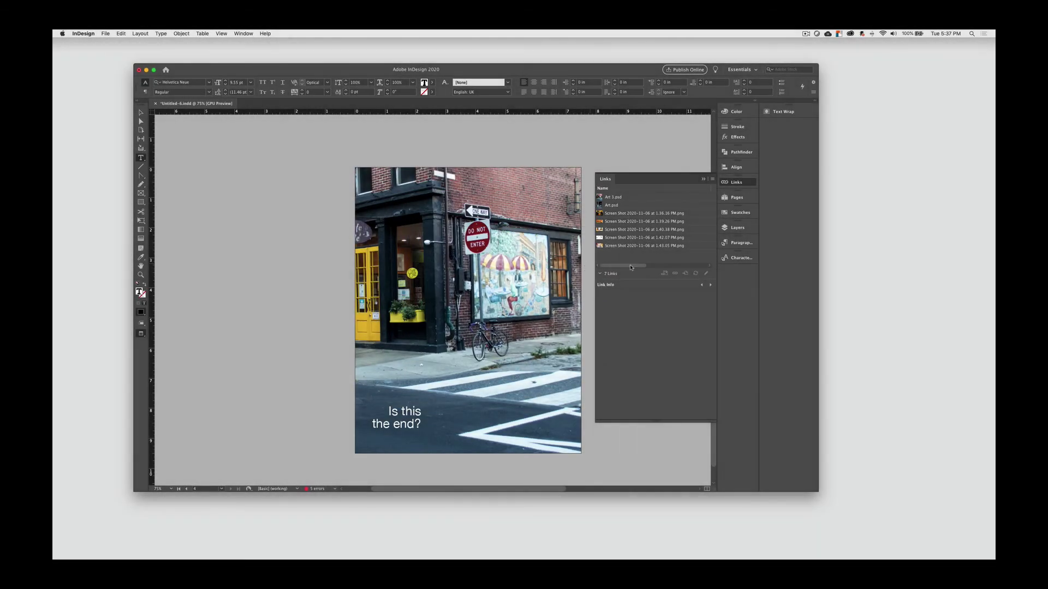
- Save and package the document with linked graphics and a Press Quality PDF into a Desktop folder named MAG_ plus the designer's surname
click(106, 34)
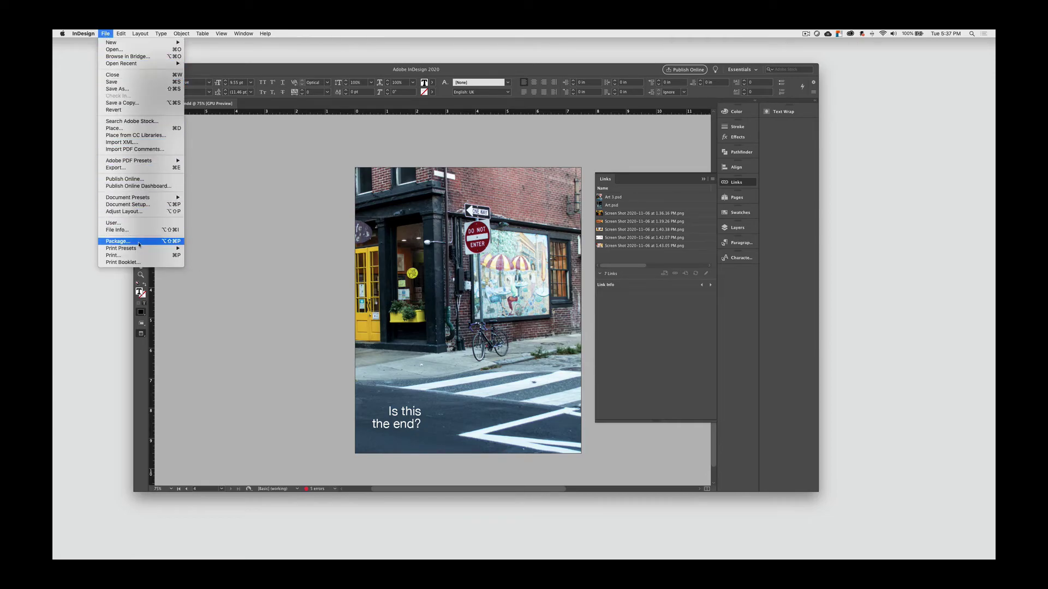
click(118, 241)
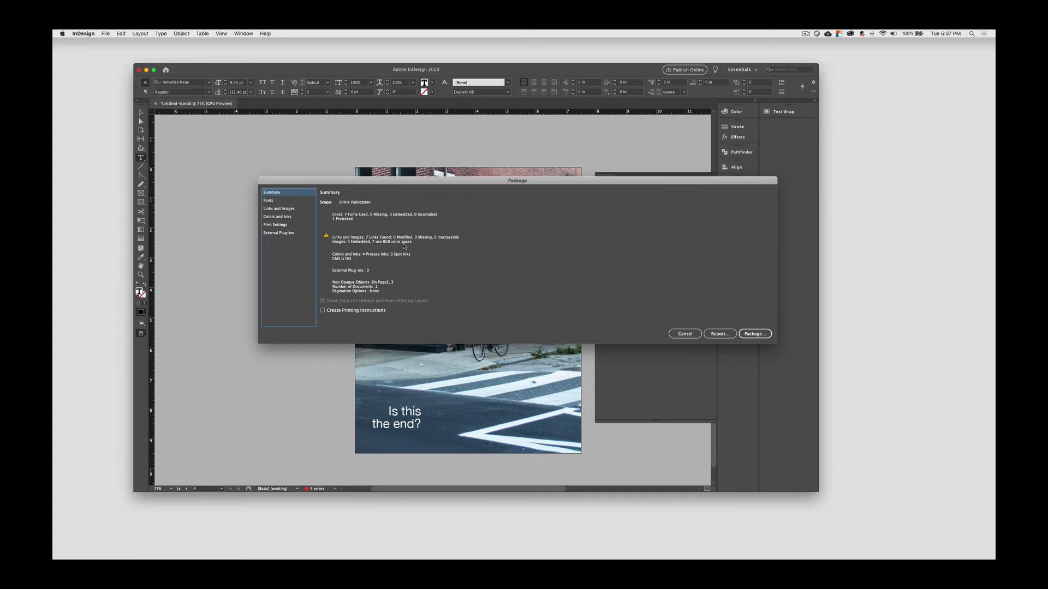
click(757, 336)
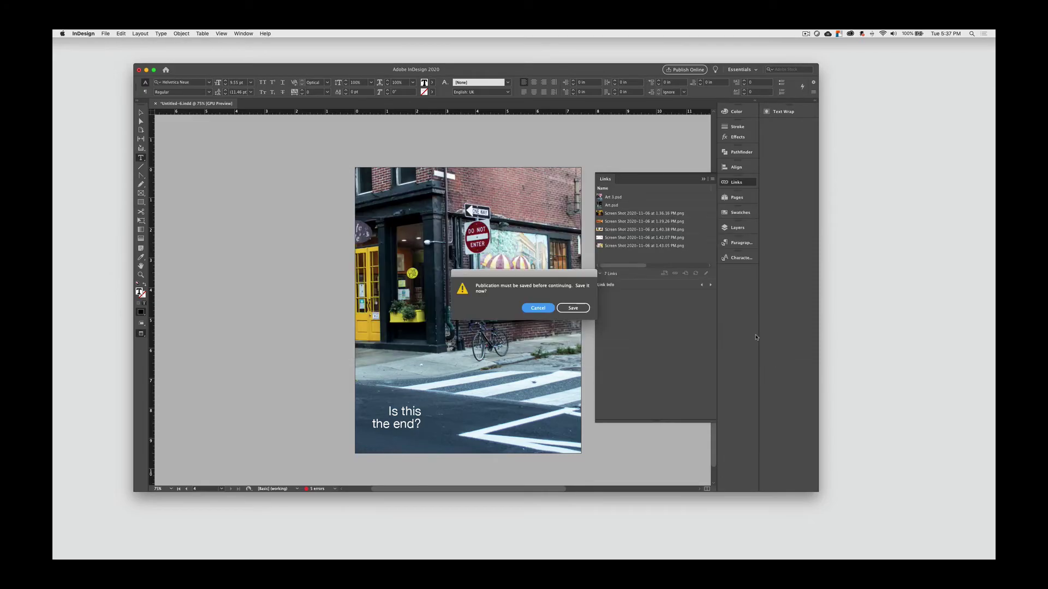
click(572, 308)
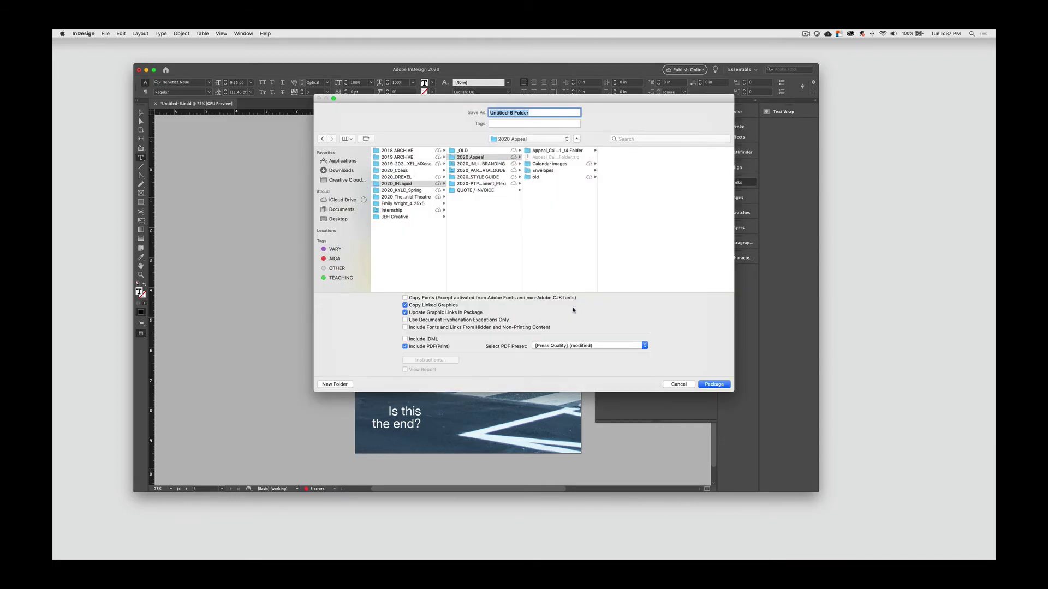
click(339, 219)
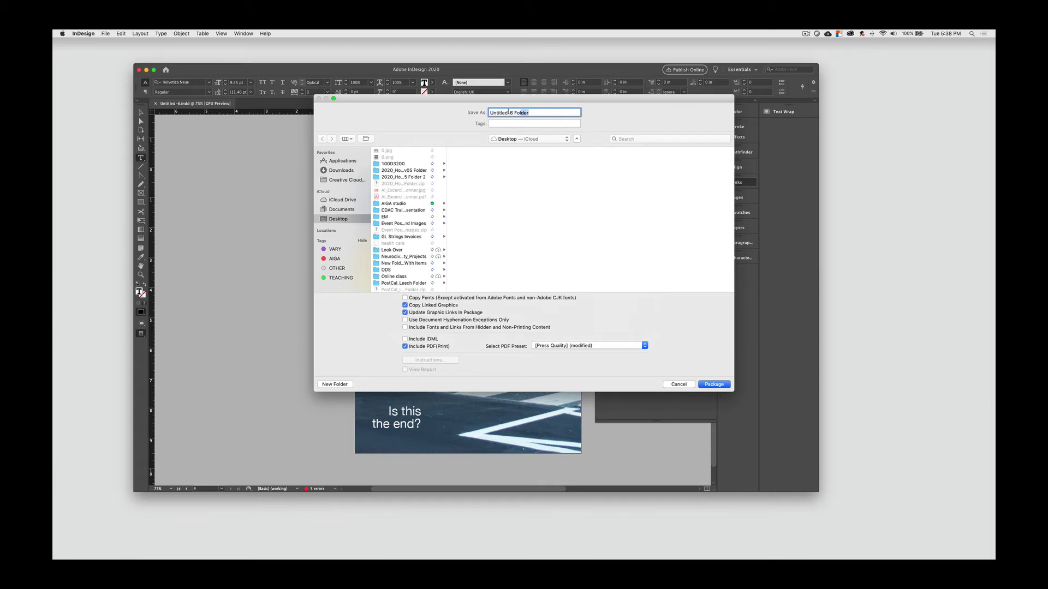
text(MAG_Leech)
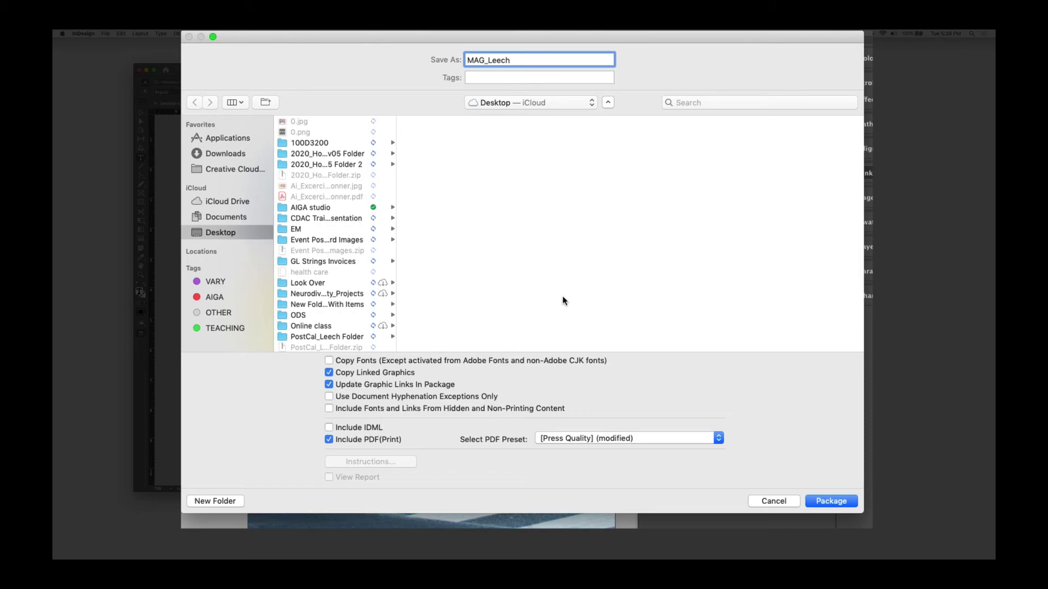
click(829, 501)
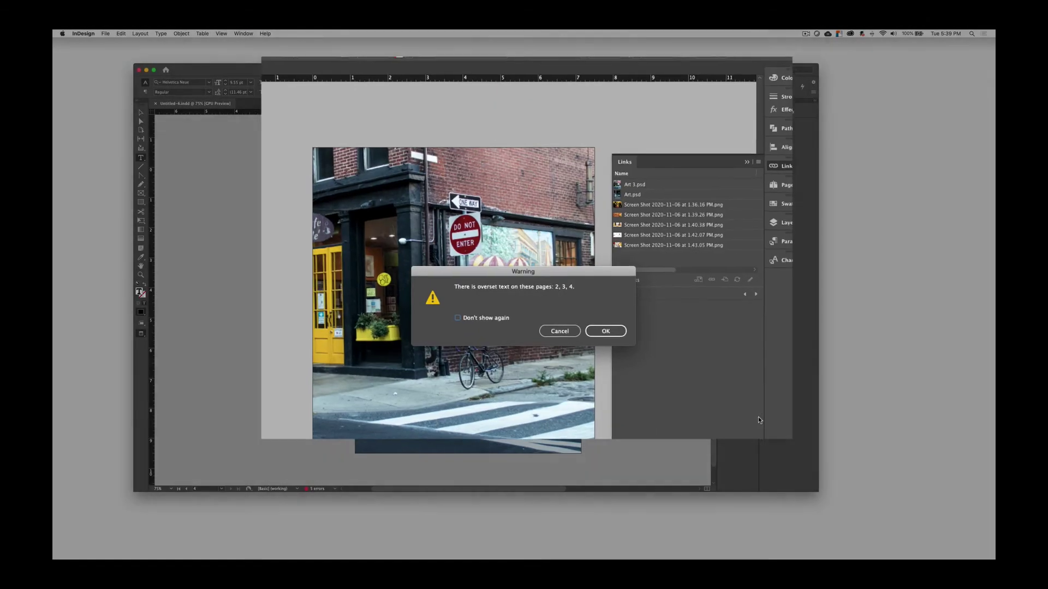
click(603, 332)
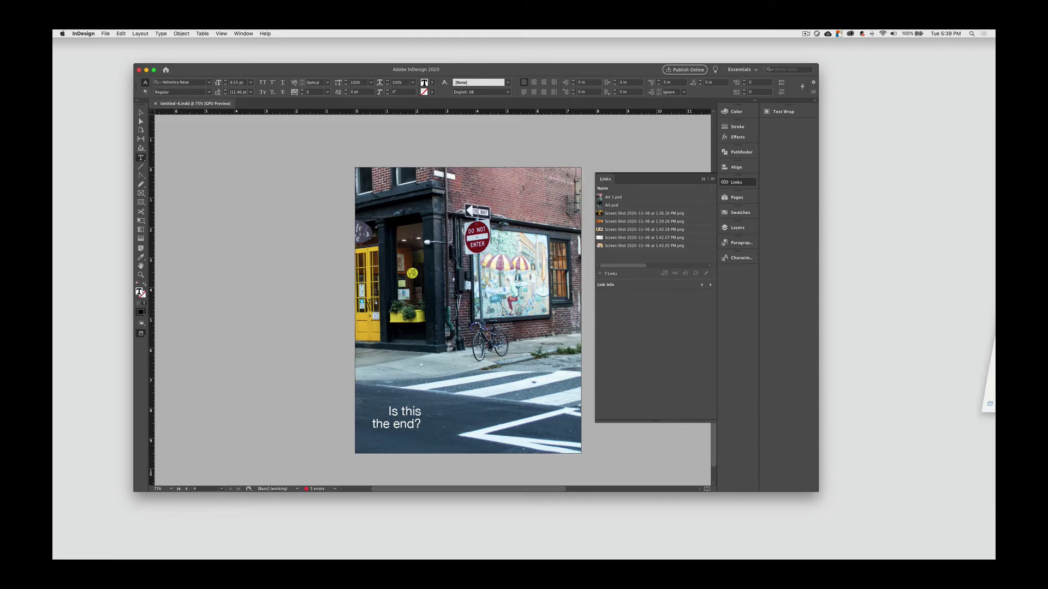
- Open the packaged folder on the desktop and open Untitled-6.pdf from it
drag(846, 165, 875, 167)
double_click(872, 167)
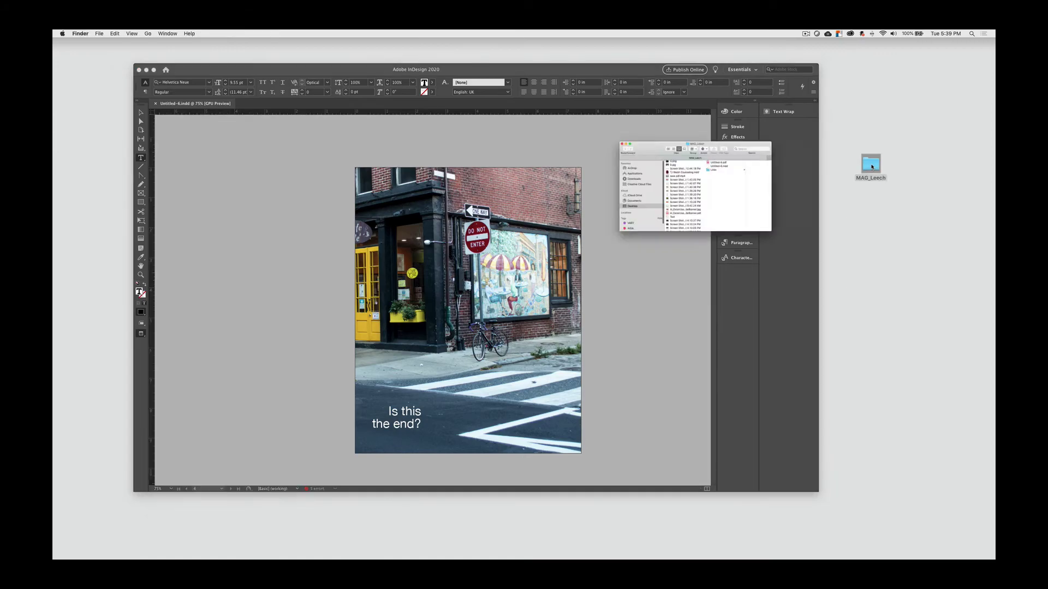
click(577, 166)
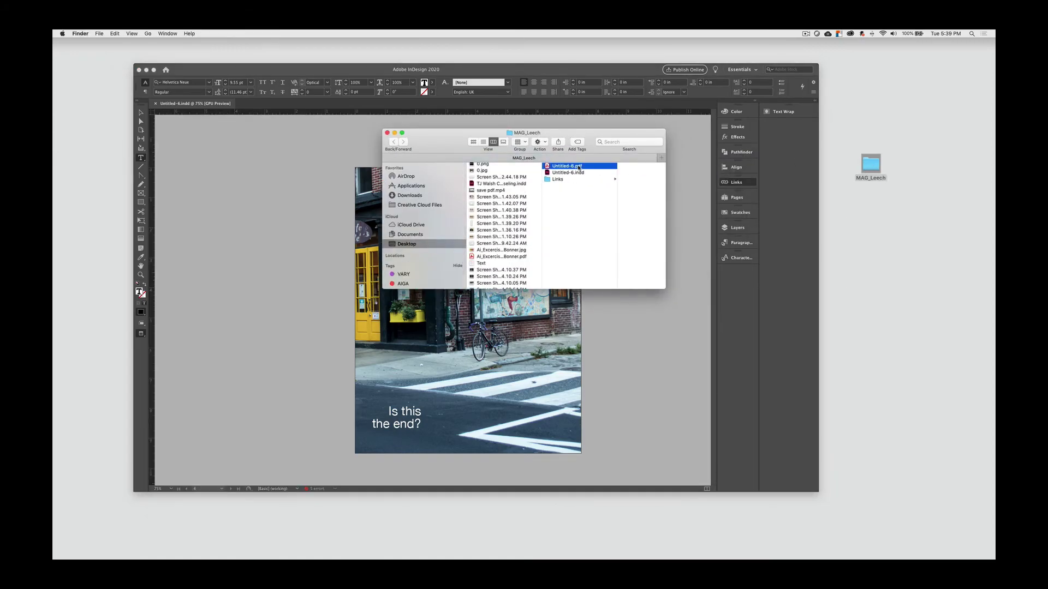
click(537, 173)
key(Down)
click(527, 167)
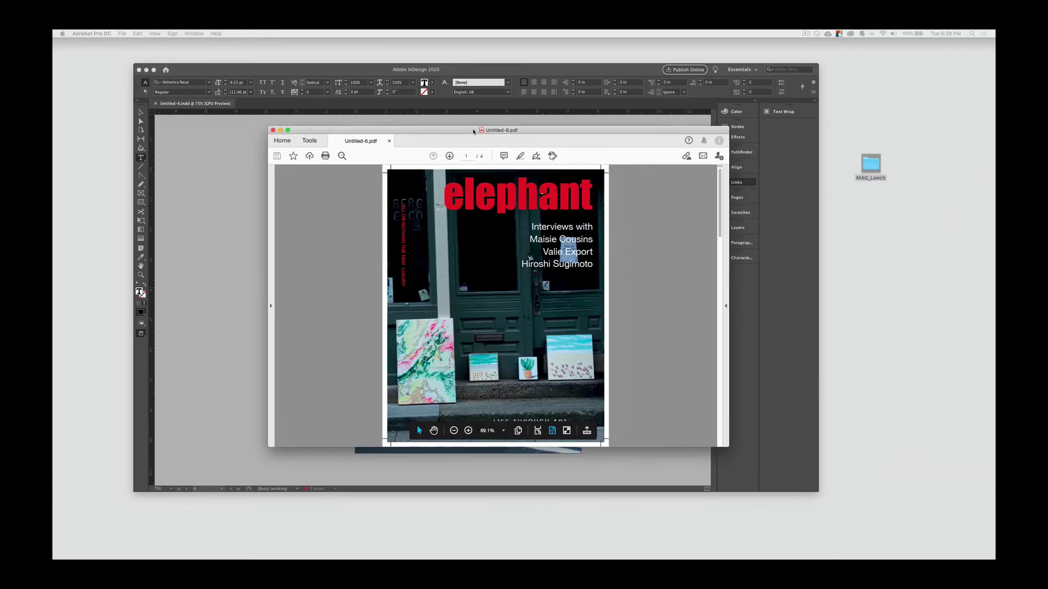
- Review the packaged PDF from front cover through the article pages to the back cover, and close it
key(Down)
key(Down)
key(Down)
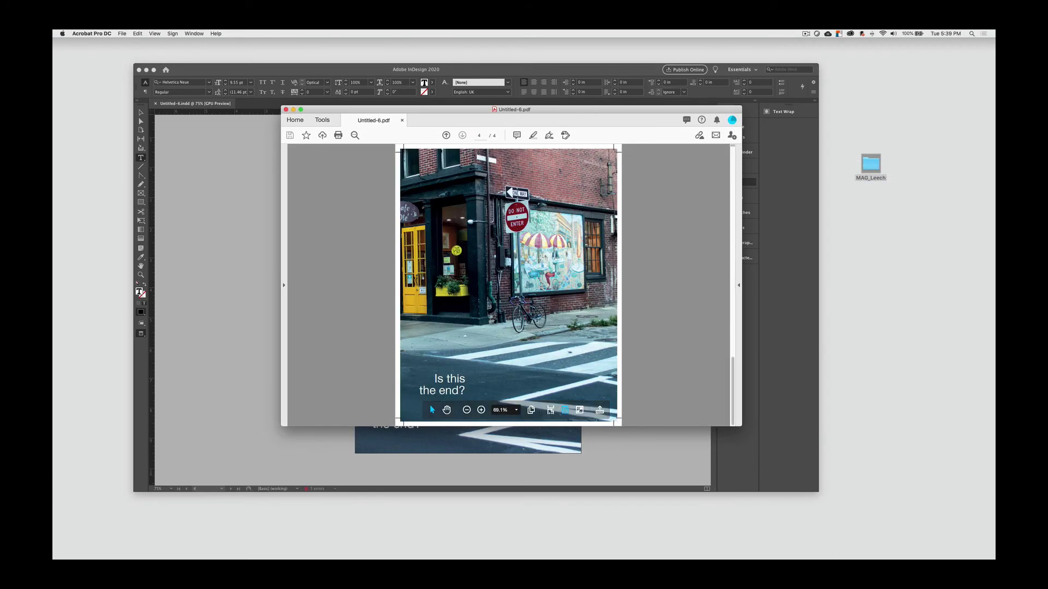
key(Up)
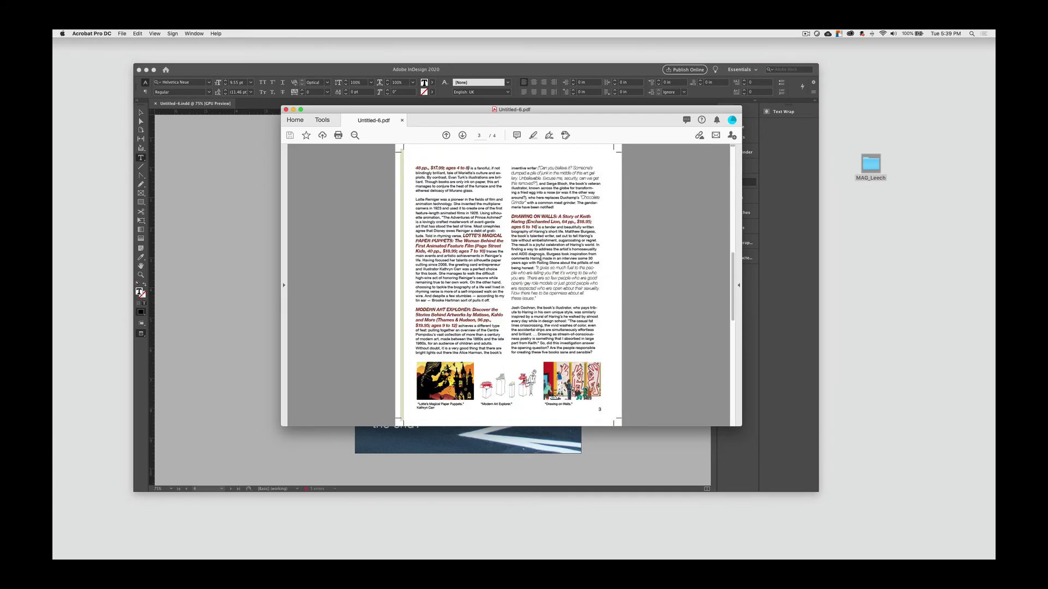
key(Up)
click(285, 109)
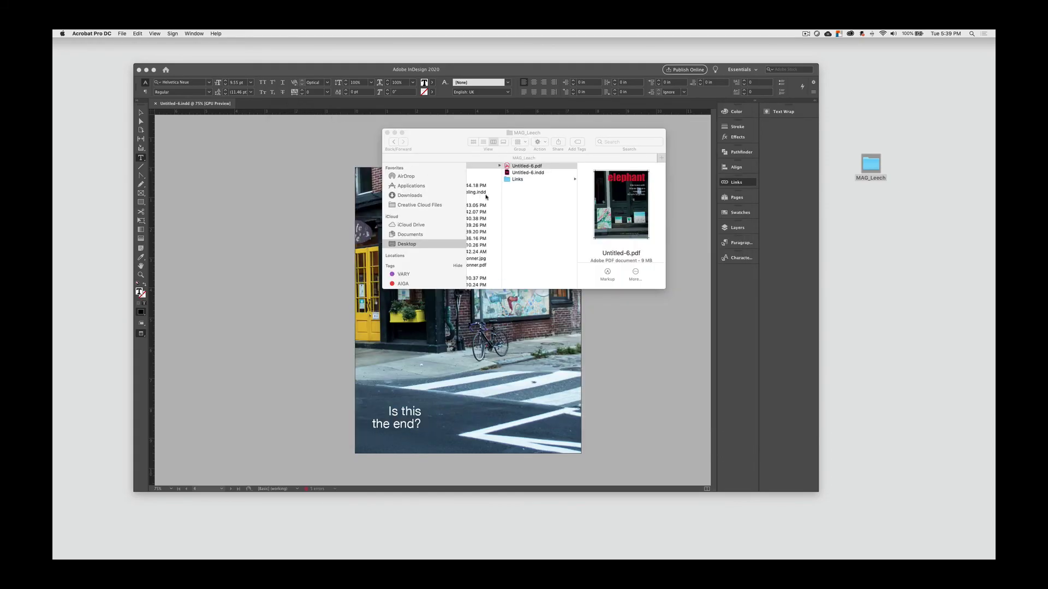
- Switch back to InDesign and start a Smallest File Size PDF export into the packaged folder, replacing Untitled-6.pdf
click(121, 33)
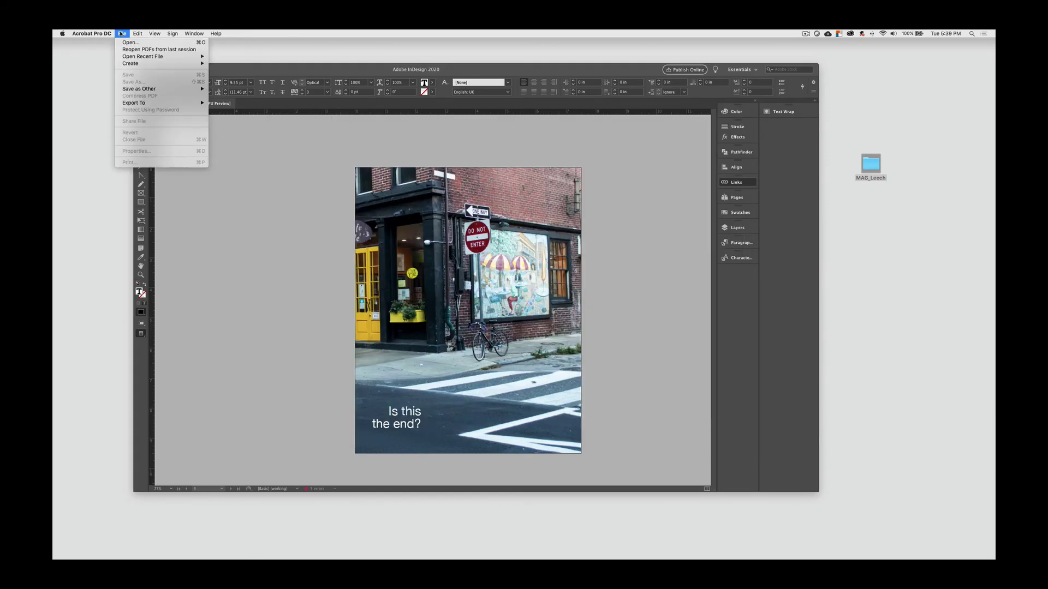
click(315, 163)
click(105, 33)
mouse_move(137, 164)
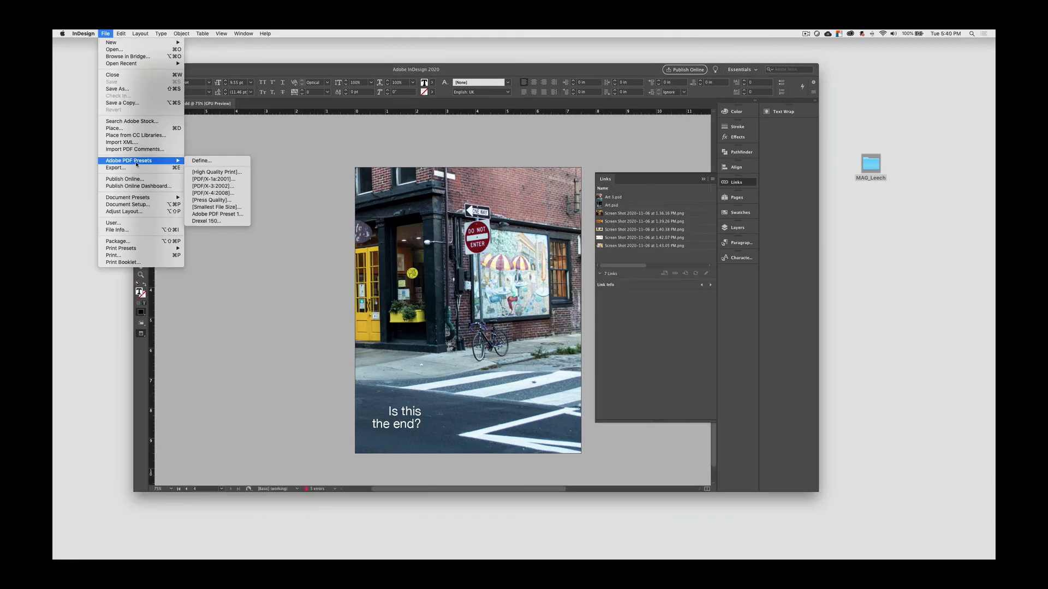
click(229, 208)
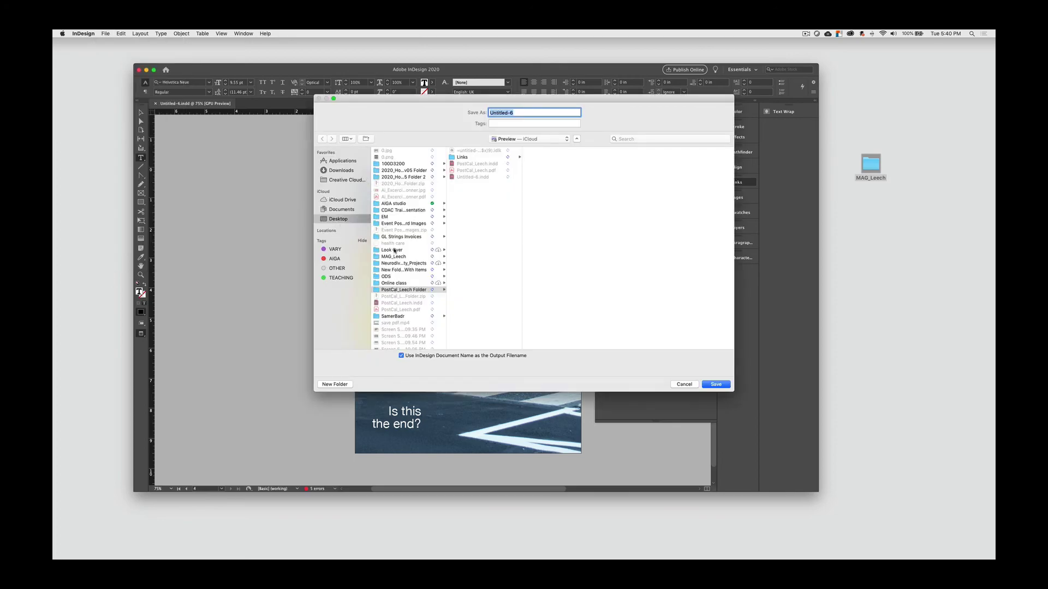
click(396, 257)
key(Return)
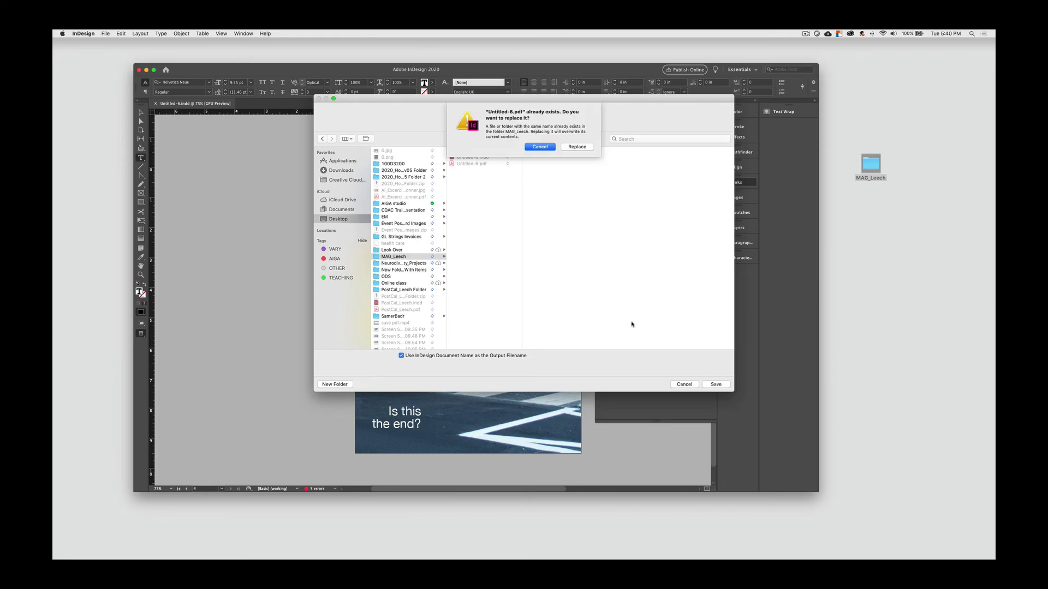
click(577, 147)
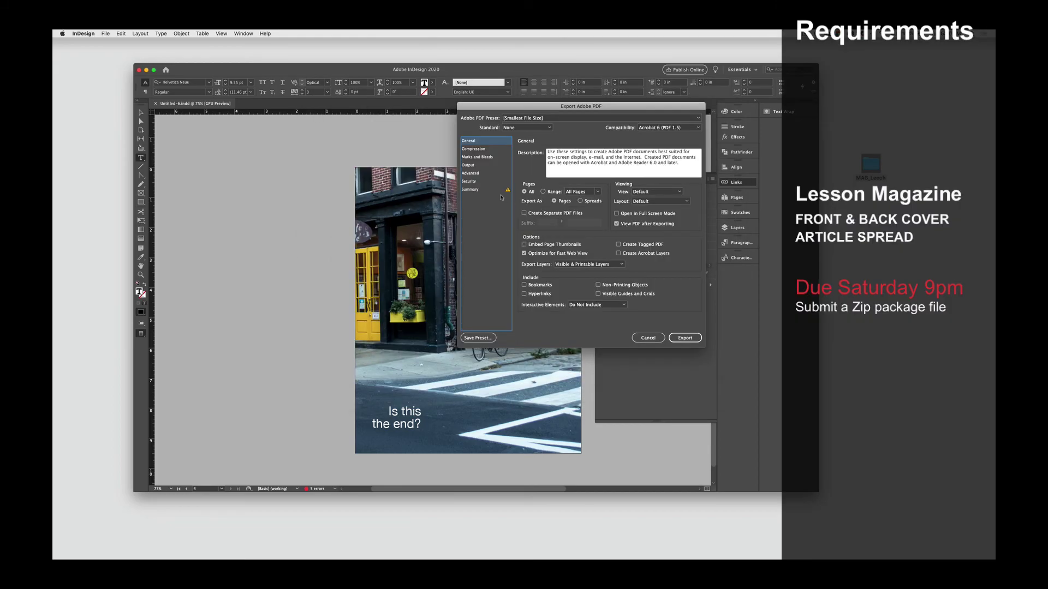
- Export the PDF as spreads with crop marks and the document bleed settings, and review the exported covers and article spread
click(581, 201)
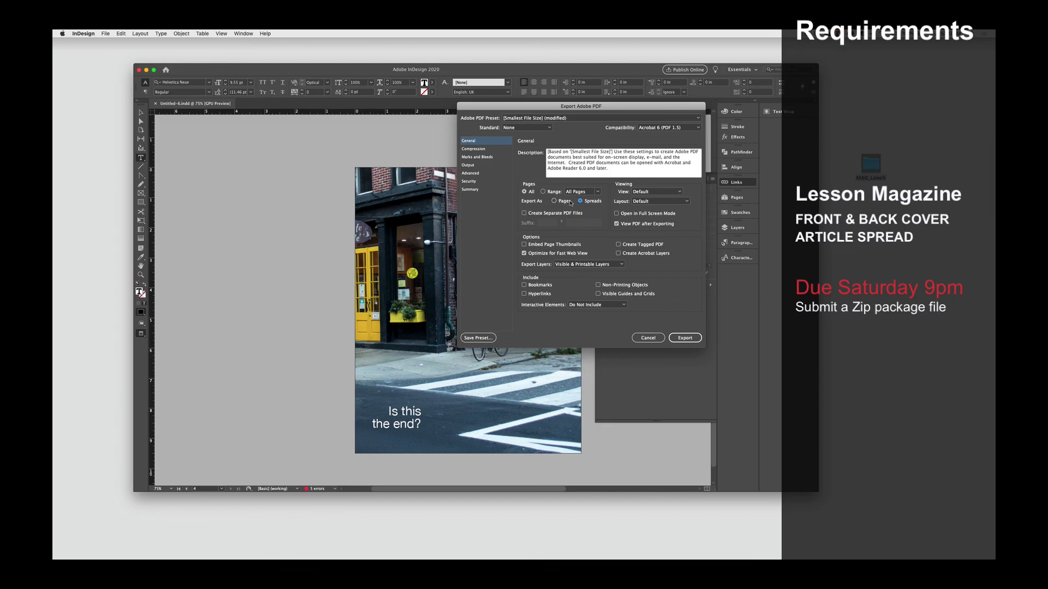
click(477, 157)
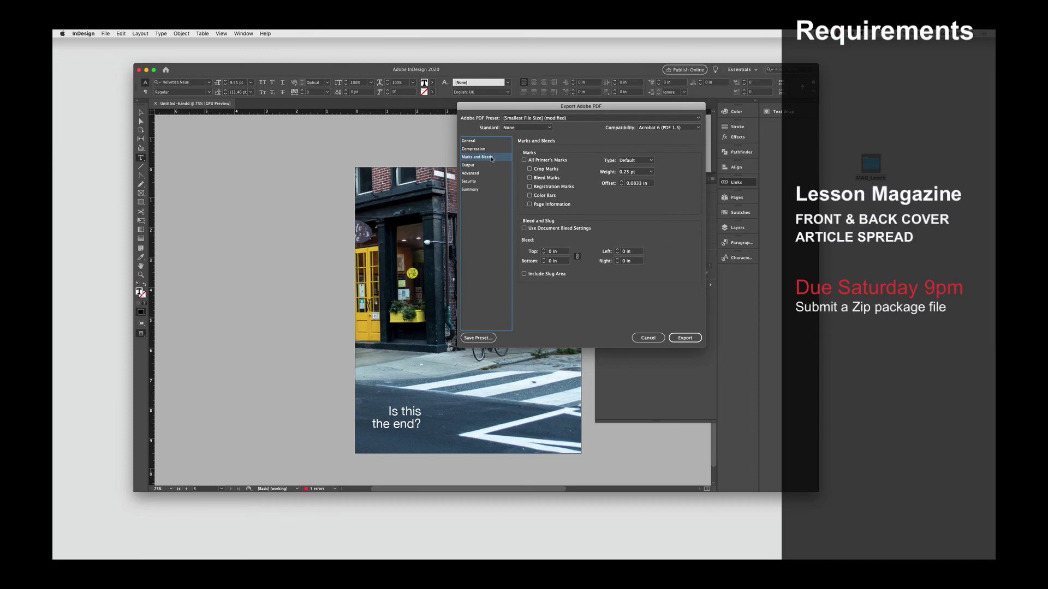
click(530, 170)
click(524, 229)
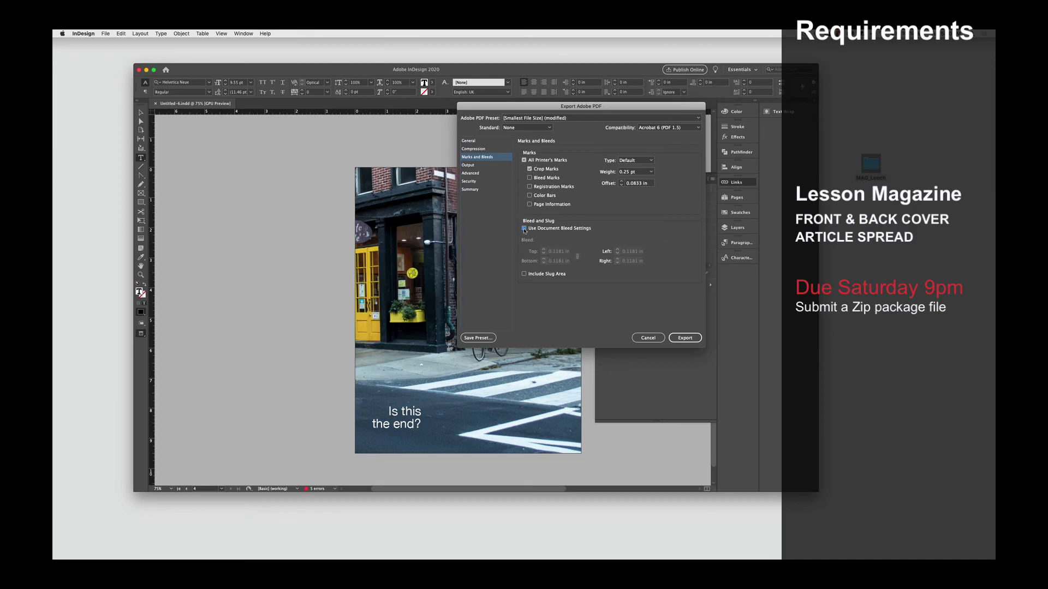
click(684, 338)
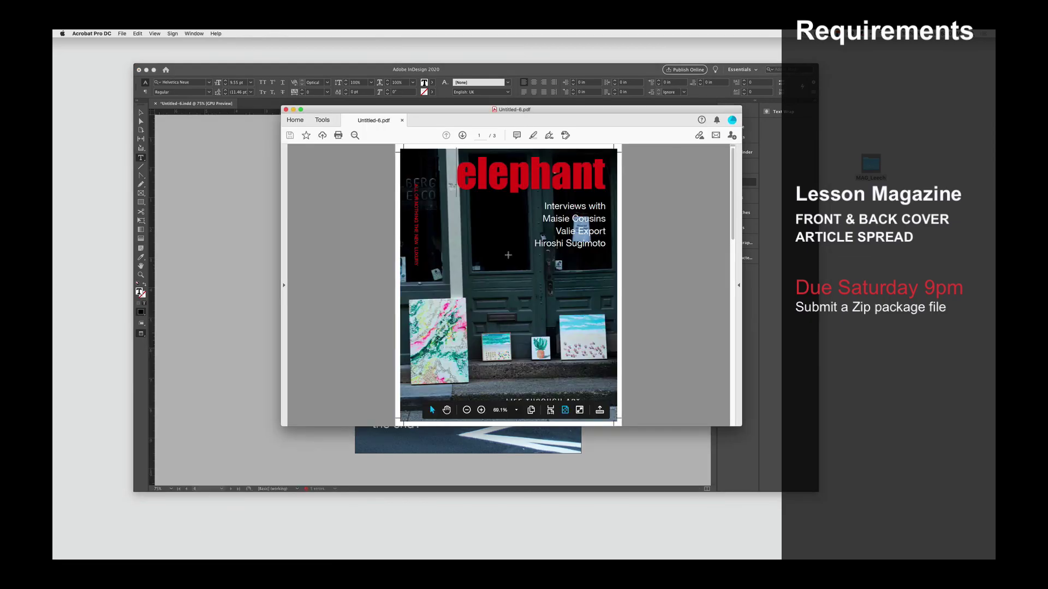
scroll(509, 258, down, 3)
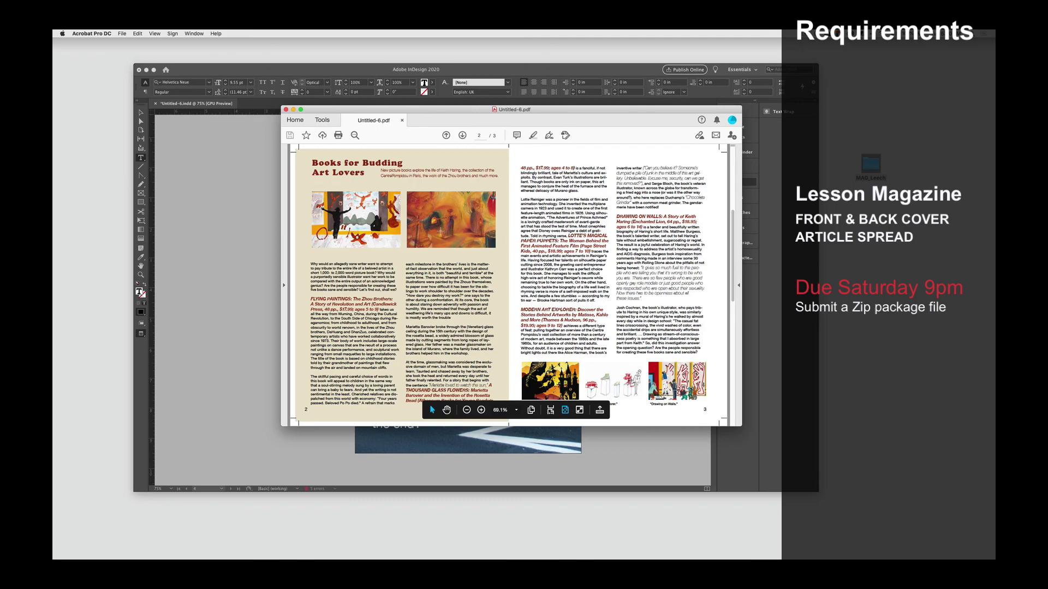
scroll(472, 235, down, 3)
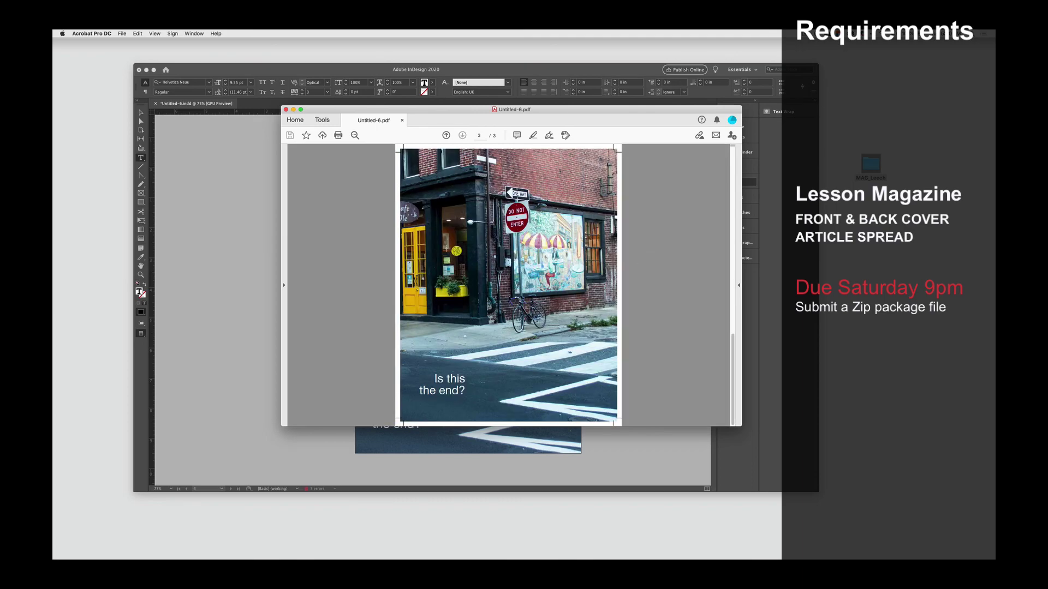
- Compress the packaged magazine folder on the desktop into a zip file in Finder
click(871, 165)
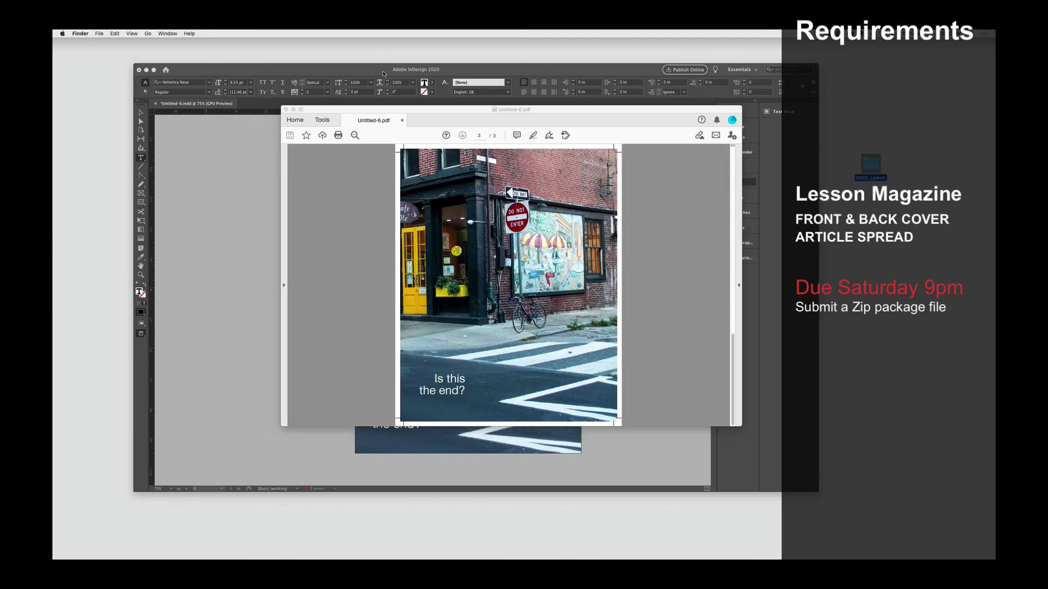
click(99, 34)
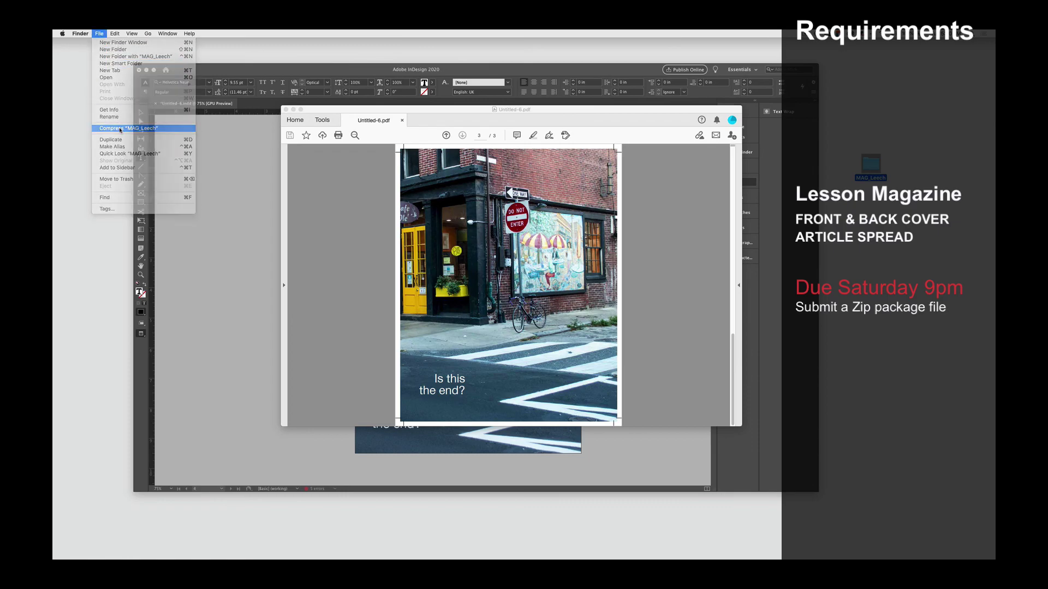
click(139, 117)
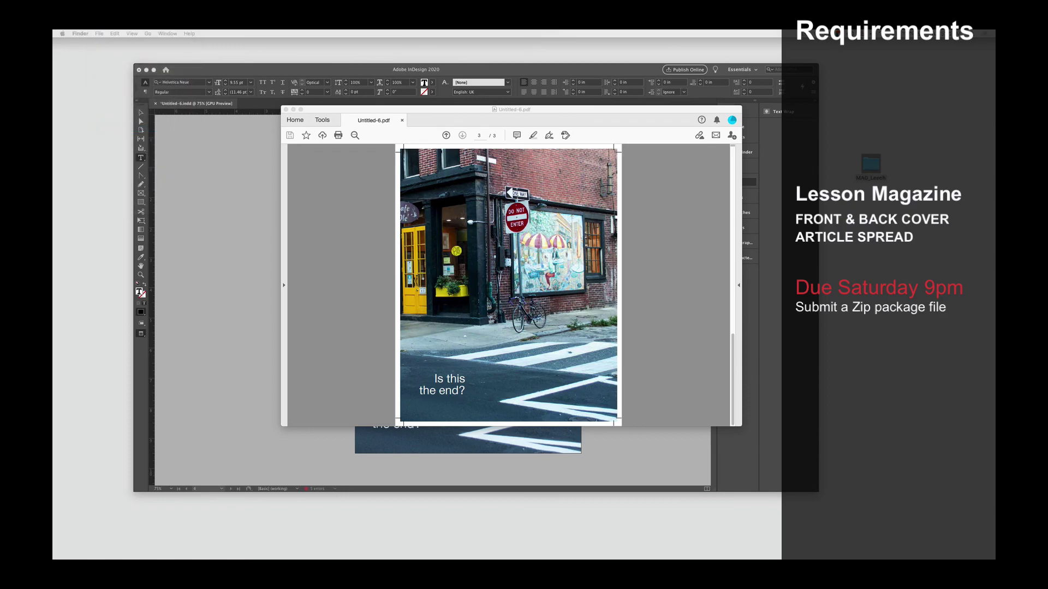